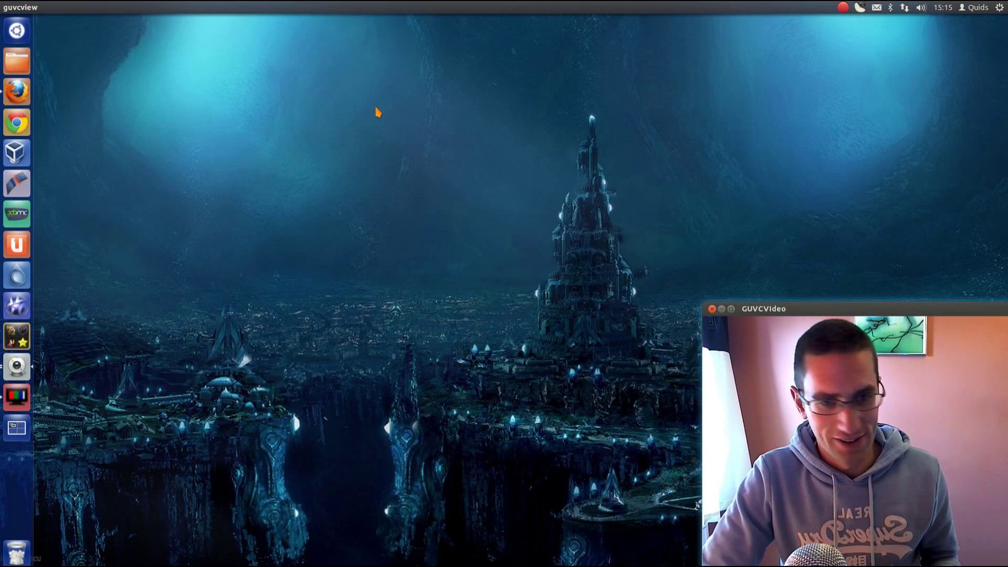
# - Open a terminal, clear it, and install the mysql-server package, confirming with Y
pyautogui.hotkey('ctrl', 'alt', 't')
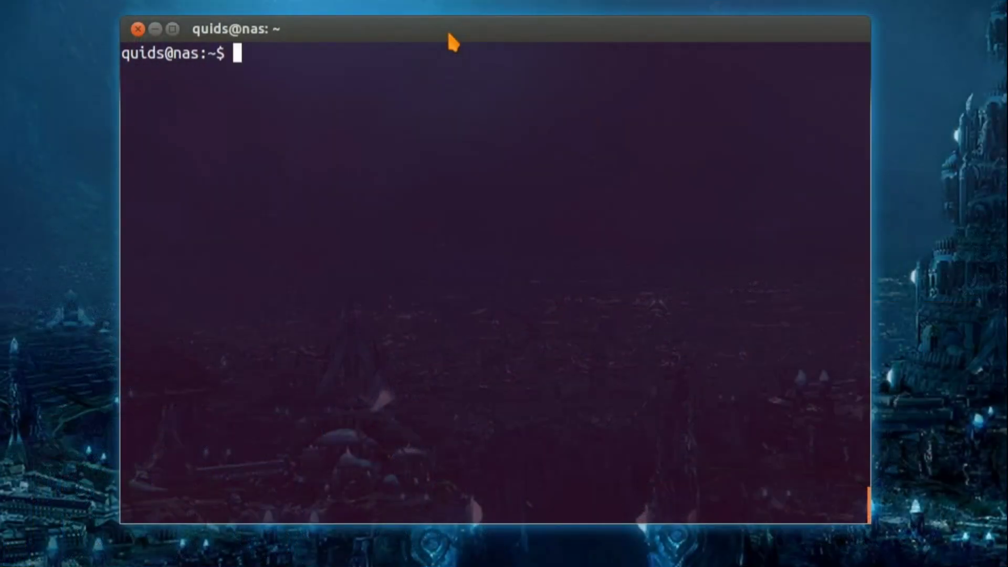
pyautogui.write('clear')
pyautogui.press('Return')
pyautogui.write('sudo apt-get install mysql-server')
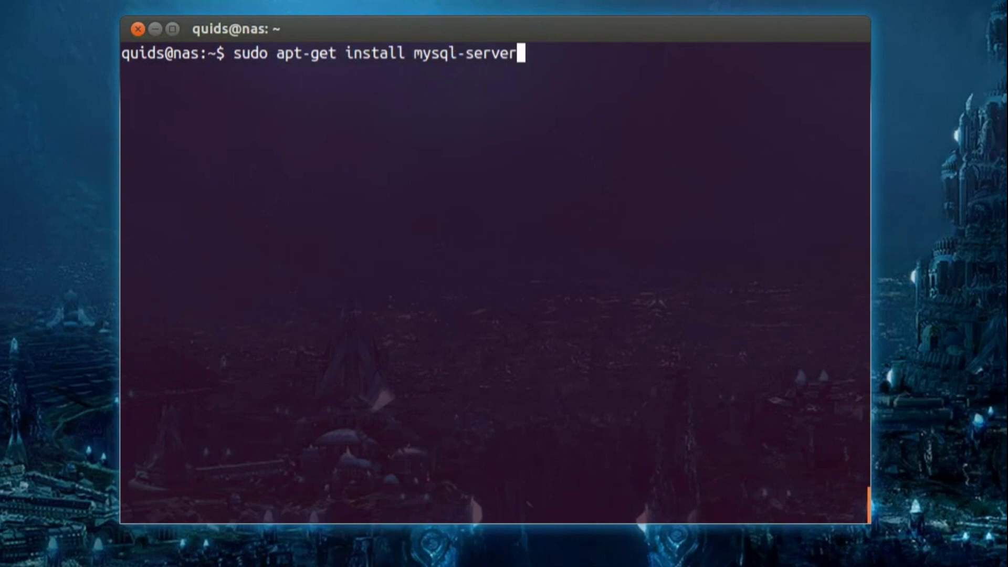
pyautogui.press('Return')
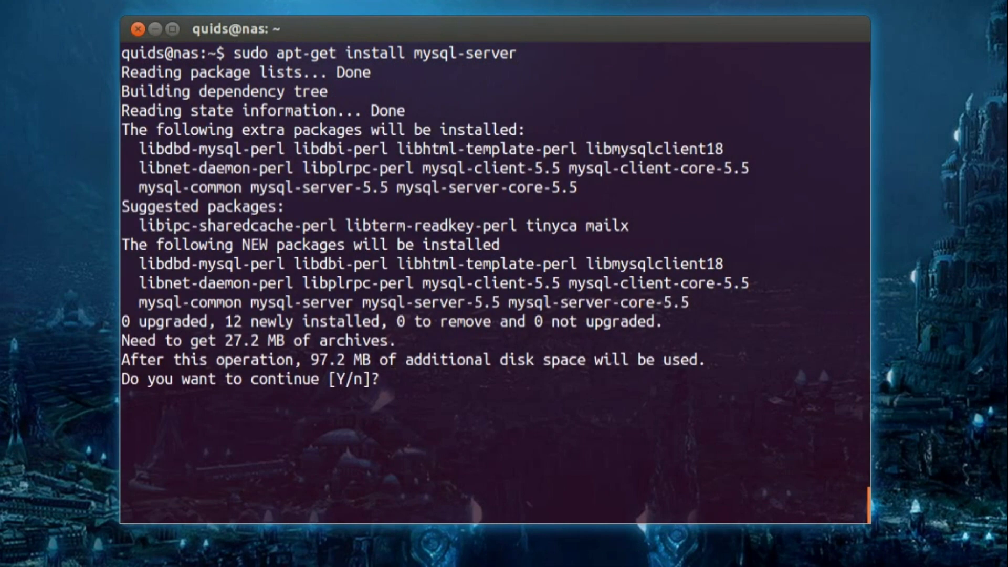
pyautogui.write('y')
pyautogui.press('Return')
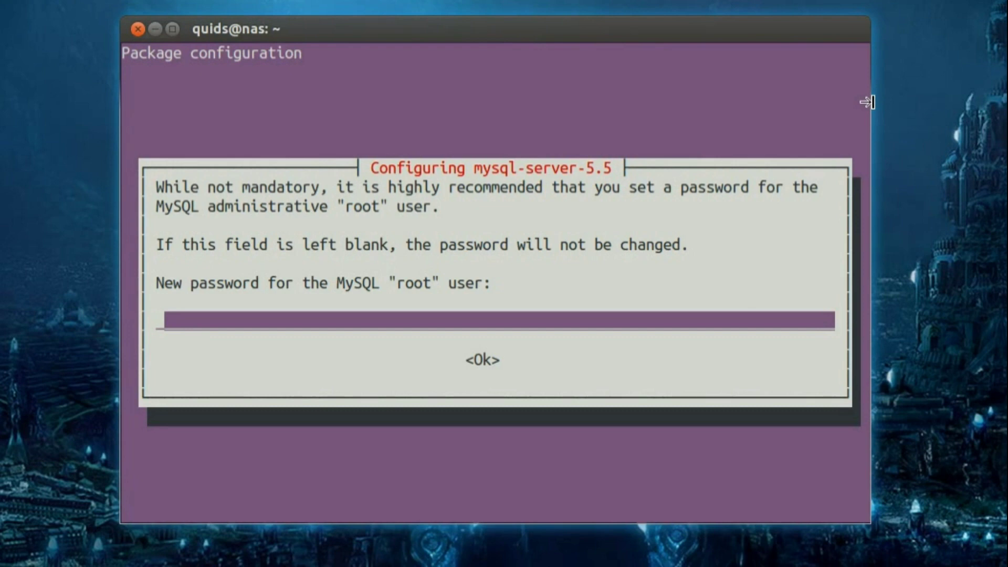
# - Enter the MySQL root password and repeat it to confirm
pyautogui.hotkey('ctrl', 'shift', 'v')
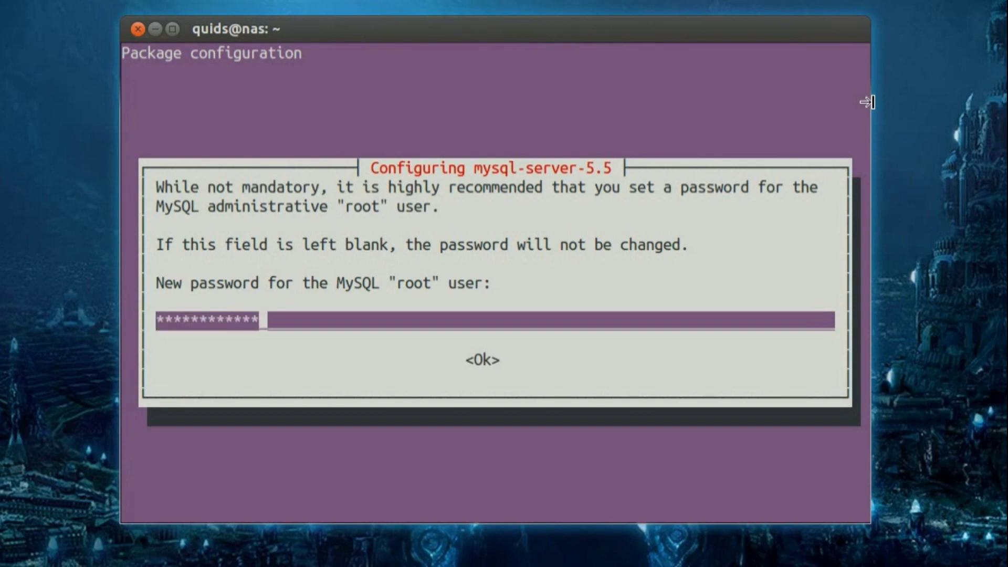
pyautogui.press('Return')
pyautogui.hotkey('ctrl', 'shift', 'v')
pyautogui.press('Return')
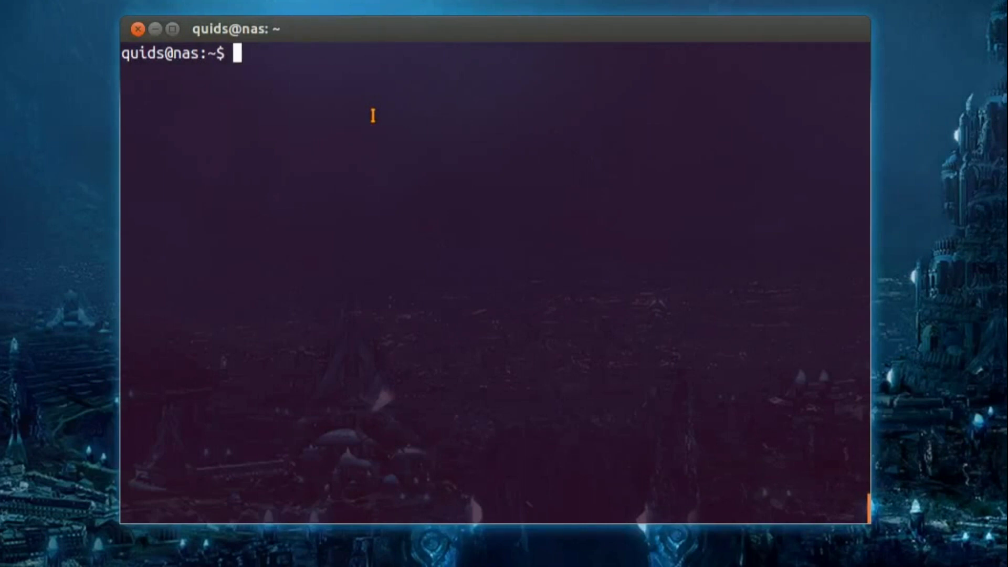
pyautogui.write('sudo nano ')
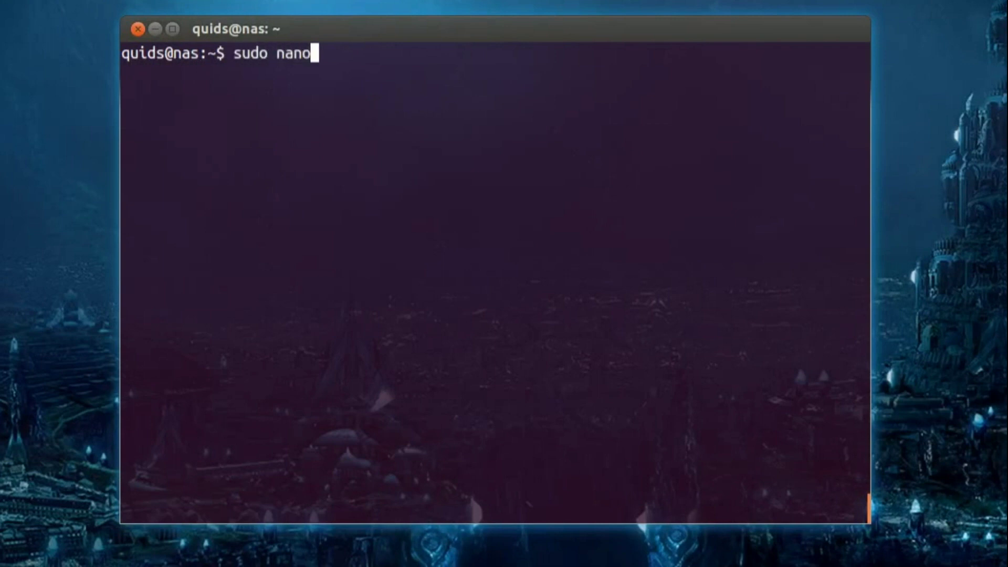
pyautogui.write('/etc/')
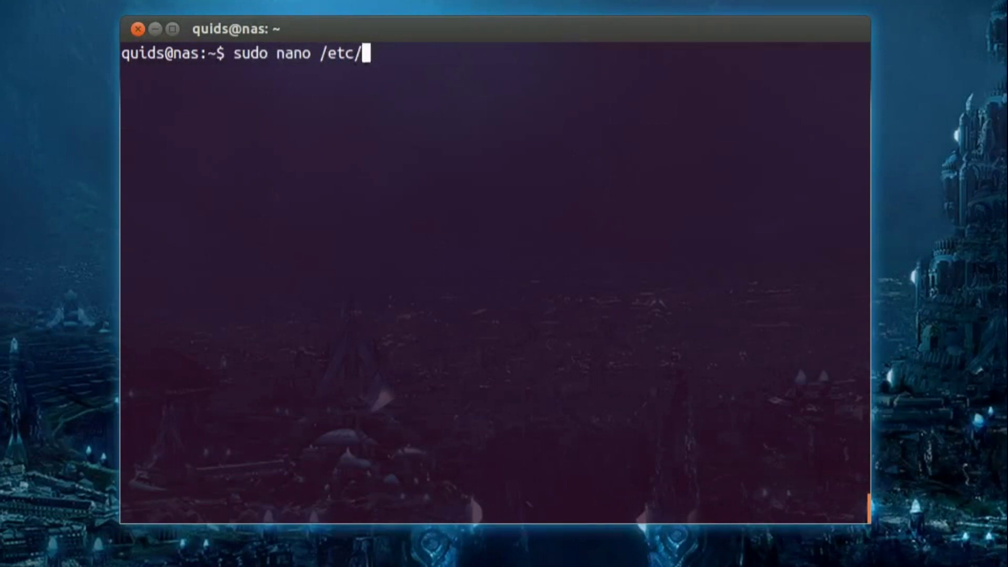
pyautogui.write('network/')
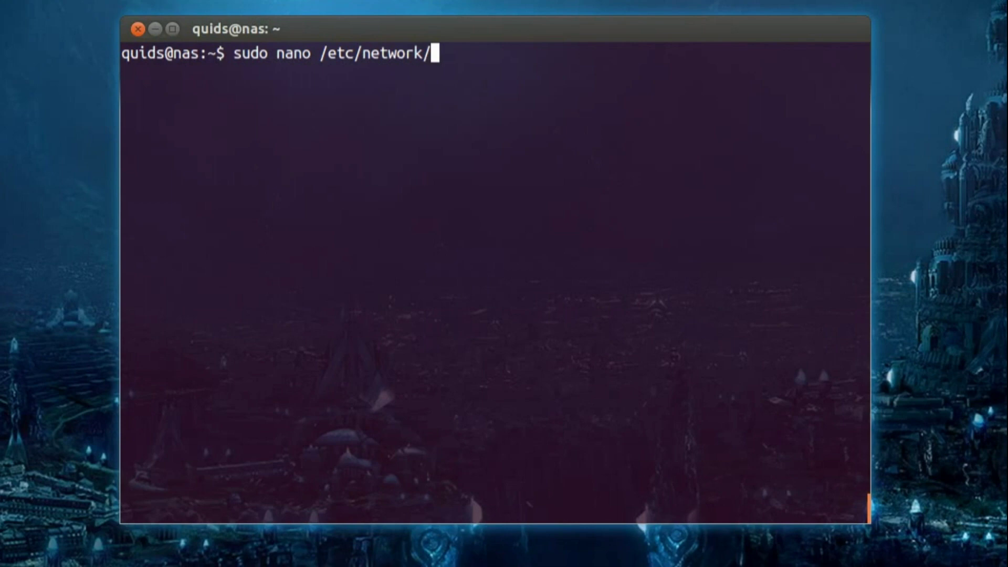
pyautogui.write('interfaces')
pyautogui.press('Return')
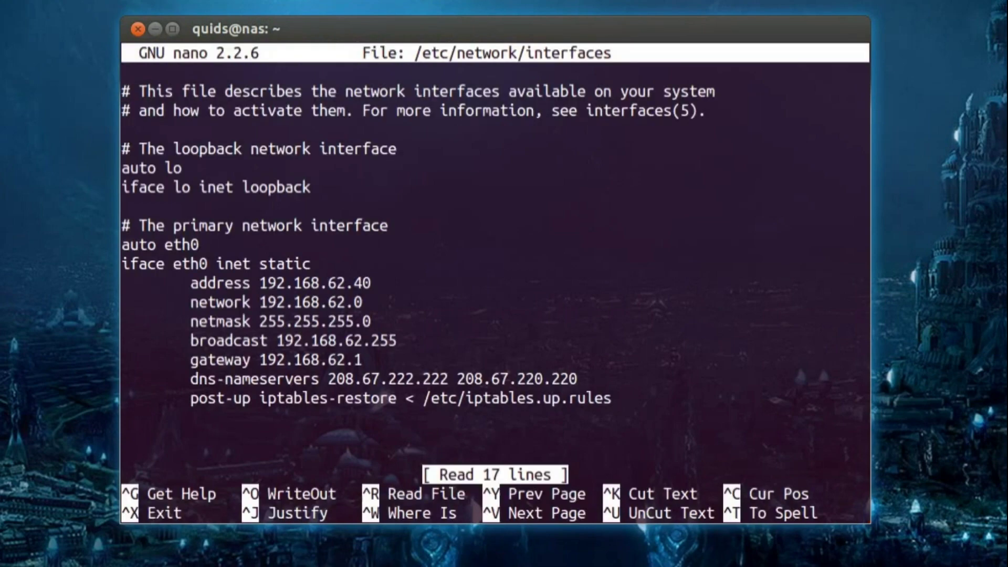
pyautogui.press('Down')
pyautogui.press('Down')
pyautogui.press('Down')
pyautogui.press('Down')
pyautogui.press('Down')
pyautogui.press('Down')
pyautogui.press('Down')
pyautogui.press('Down')
pyautogui.press('Down')
pyautogui.press('End')
pyautogui.press('Down')
pyautogui.hotkey('ctrl', 'x')
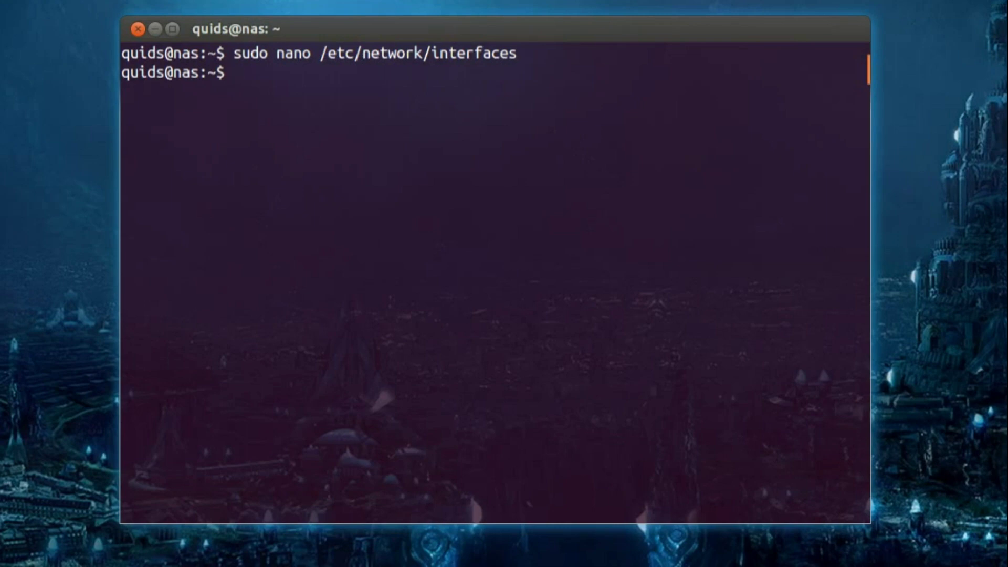
# - Run ifconfig to confirm eth0 is 192.168.62.40, then begin a sudo nano command under /etc
pyautogui.write('ifconfig')
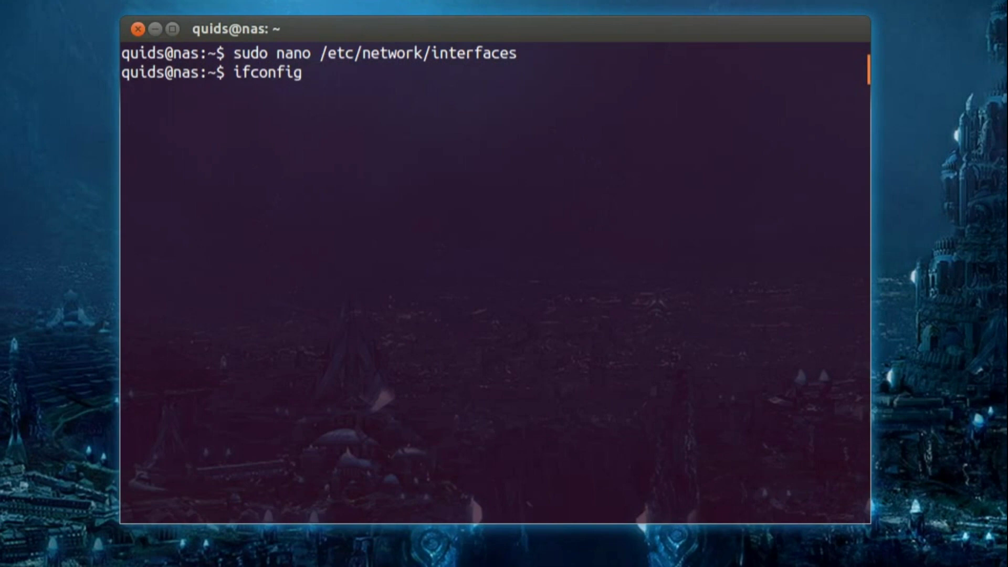
pyautogui.press('Return')
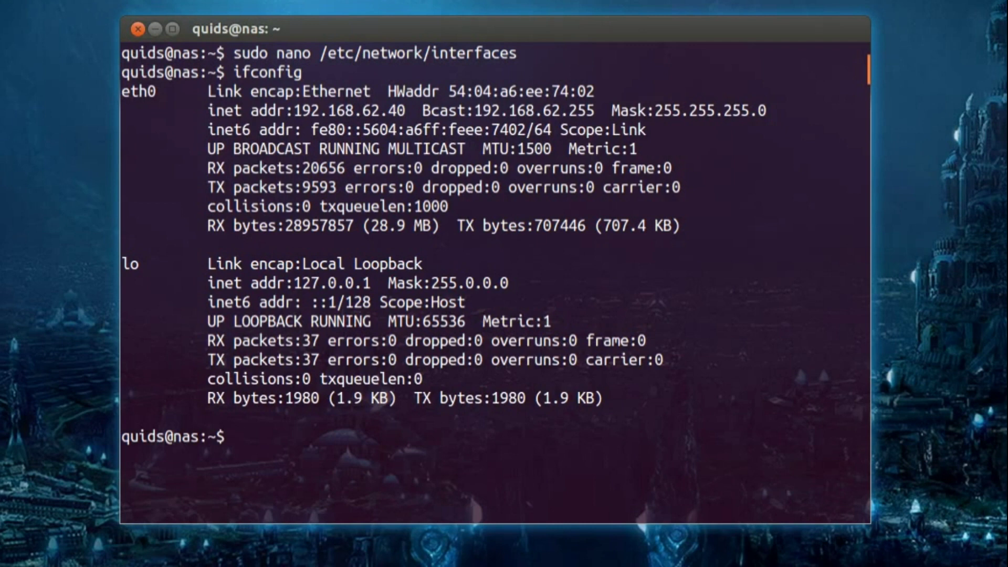
pyautogui.write('sudo nano /etc/')
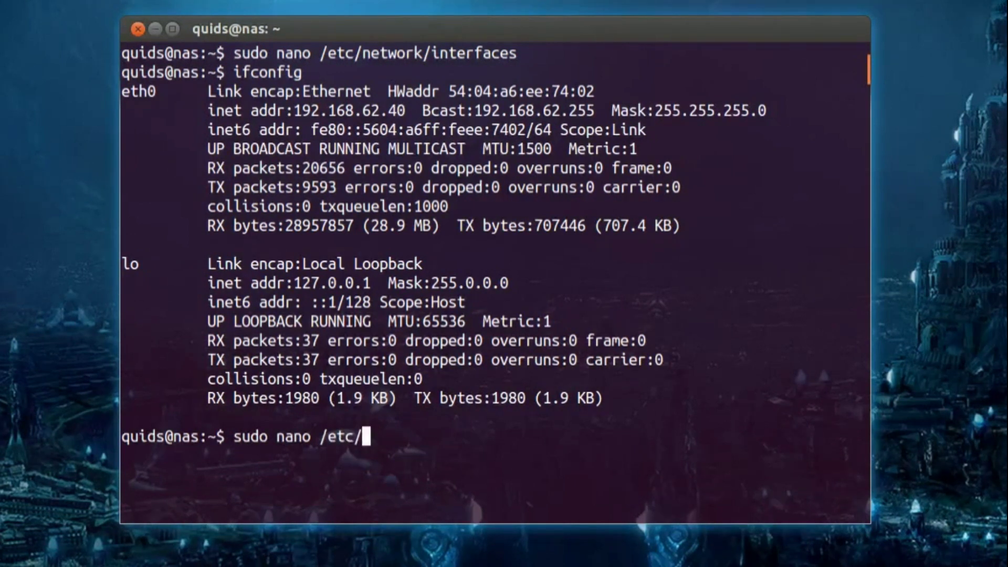
pyautogui.write('my')
# - Open /etc/mysql/my.cnf in nano using Tab completion
pyautogui.press('Tab')
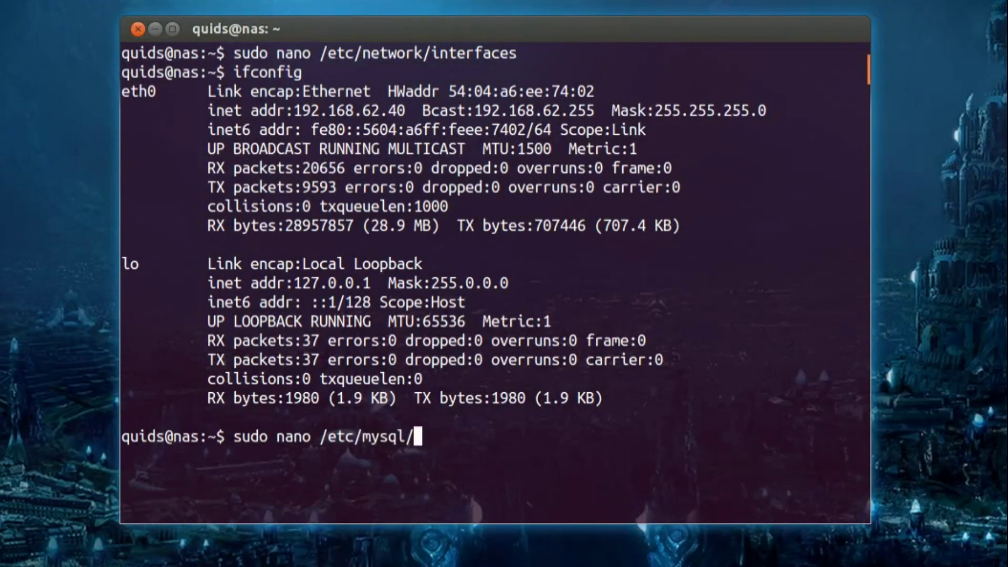
pyautogui.press('Tab')
pyautogui.press('Tab')
pyautogui.write('my')
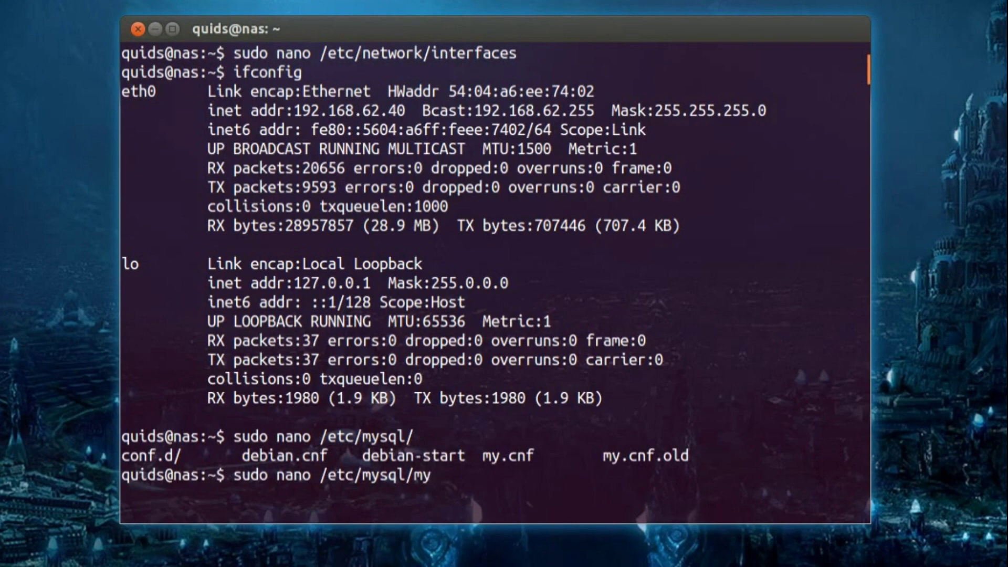
pyautogui.press('Tab')
pyautogui.press('Return')
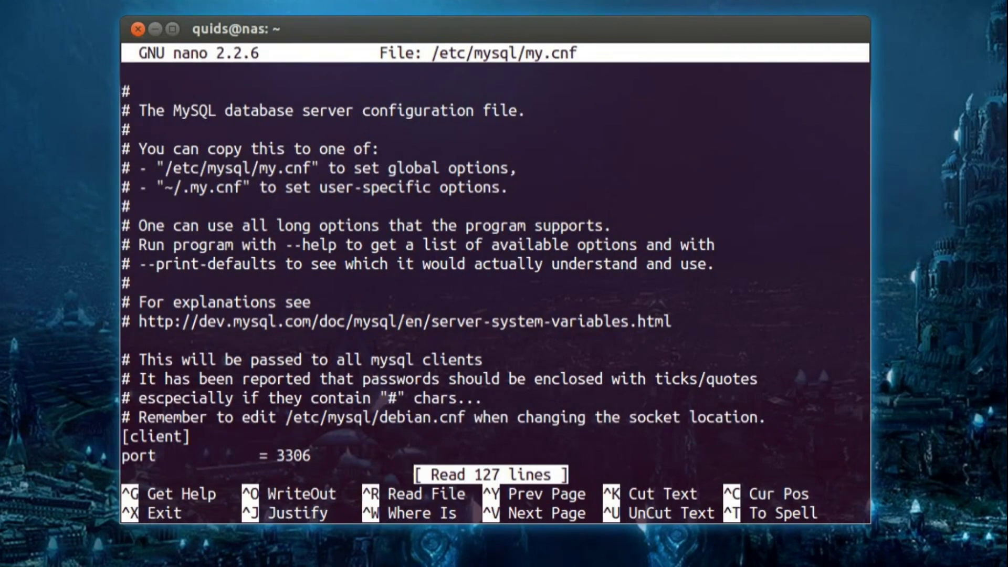
# - Replace the bind-address value 127.0.0.1 with 192.168.62.40
pyautogui.press('Down')
pyautogui.press('Down')
pyautogui.press('Down')
pyautogui.press('Down')
pyautogui.press('Down')
pyautogui.press('Down')
pyautogui.press('Down')
pyautogui.press('Down')
pyautogui.press('Down')
pyautogui.press('Down')
pyautogui.press('Down')
pyautogui.press('Down')
pyautogui.press('Down')
pyautogui.press('Down')
pyautogui.press('Down')
pyautogui.press('Down')
pyautogui.press('Down')
pyautogui.press('Down')
pyautogui.press('Down')
pyautogui.press('Down')
pyautogui.press('Up')
pyautogui.press('Up')
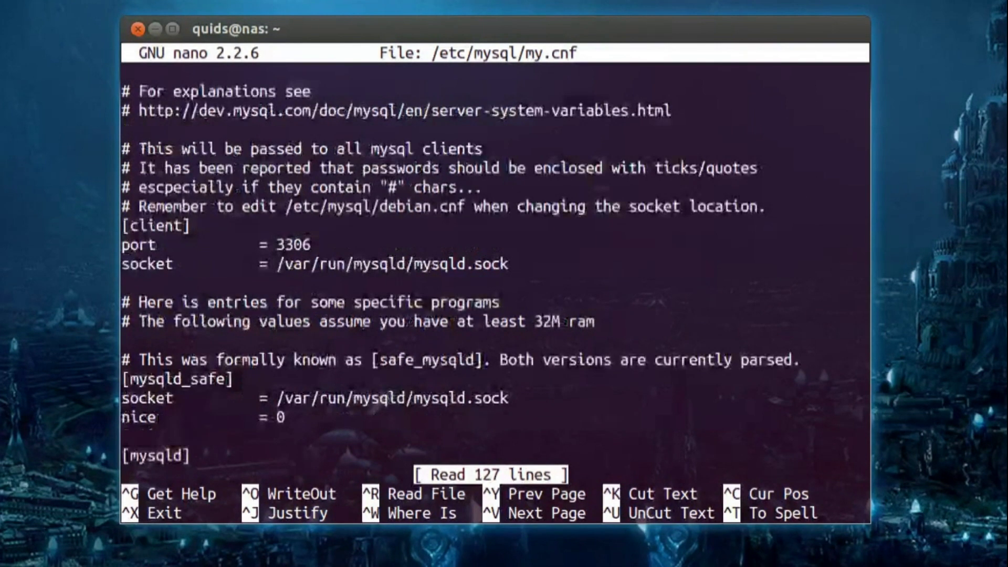
pyautogui.press('Down')
pyautogui.press('Down')
pyautogui.press('Down')
pyautogui.press('Down')
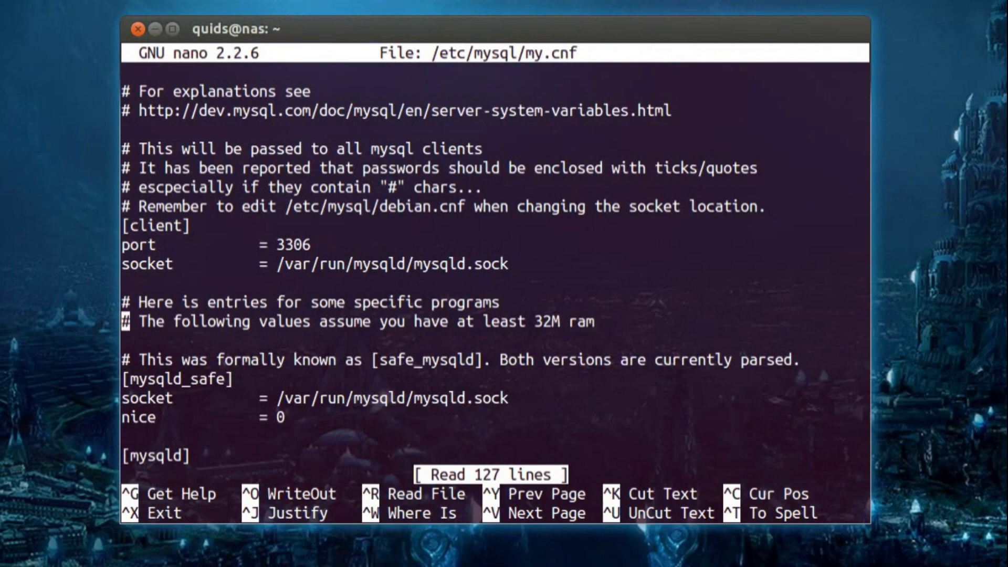
pyautogui.press('Down')
pyautogui.press('Down')
pyautogui.press('Down')
pyautogui.press('Down')
pyautogui.press('Down')
pyautogui.press('Down')
pyautogui.press('Down')
pyautogui.press('Down')
pyautogui.press('Down')
pyautogui.press('Down')
pyautogui.press('Down')
pyautogui.press('Down')
pyautogui.press('Down')
pyautogui.press('Down')
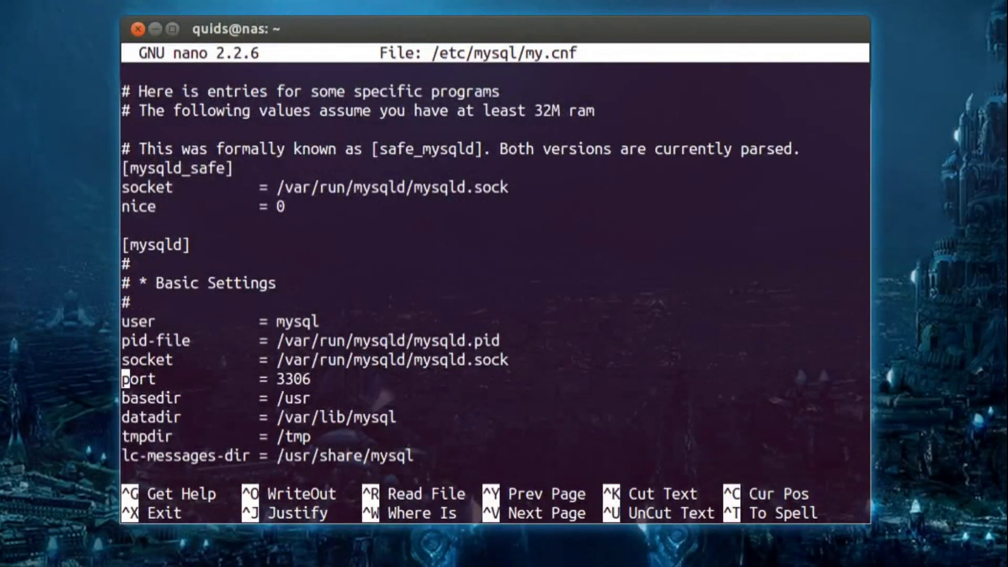
pyautogui.press('Down')
pyautogui.press('Down')
pyautogui.press('Down')
pyautogui.press('Down')
pyautogui.press('Down')
pyautogui.press('Down')
pyautogui.press('Down')
pyautogui.press('Down')
pyautogui.press('Down')
pyautogui.press('Down')
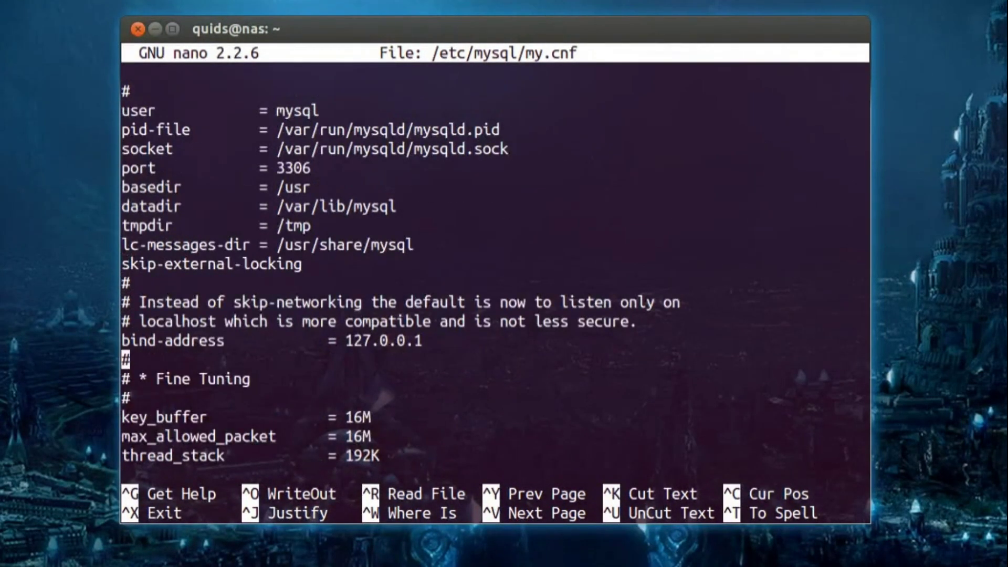
pyautogui.press('Up')
pyautogui.press('End')
pyautogui.press('BackSpace')
pyautogui.press('BackSpace')
pyautogui.press('BackSpace')
pyautogui.press('BackSpace')
pyautogui.press('BackSpace')
pyautogui.press('BackSpace')
pyautogui.press('BackSpace')
pyautogui.press('BackSpace')
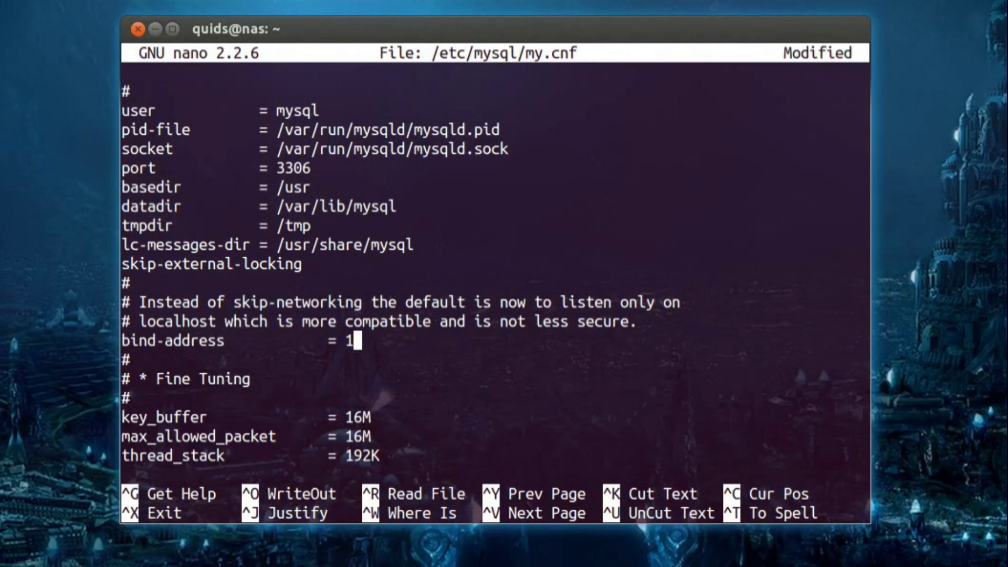
pyautogui.press('BackSpace')
pyautogui.write('192.168.')
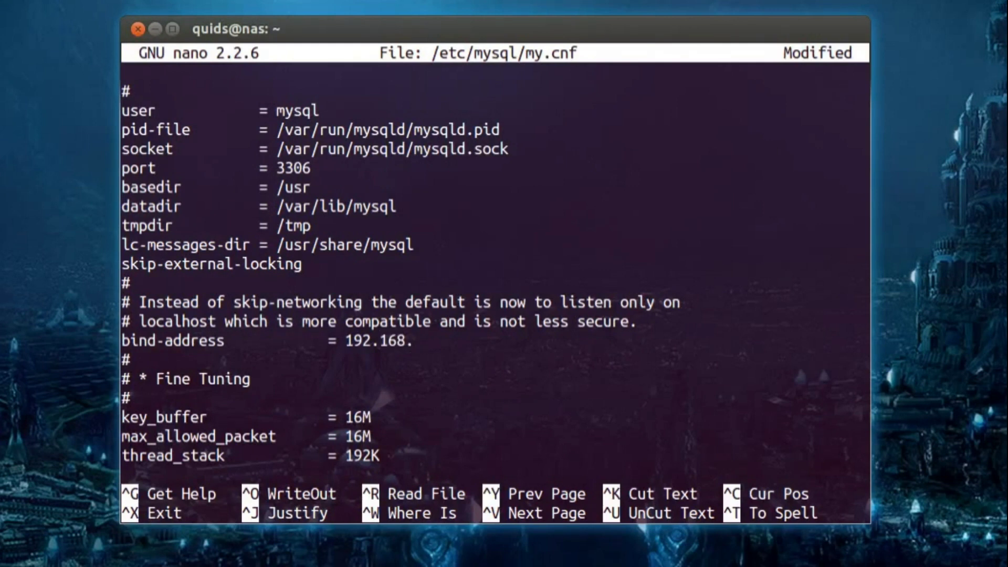
pyautogui.write('62.40')
# - Save my.cnf and restart the MySQL service
pyautogui.hotkey('ctrl', 'x')
pyautogui.press('y')
pyautogui.press('Return')
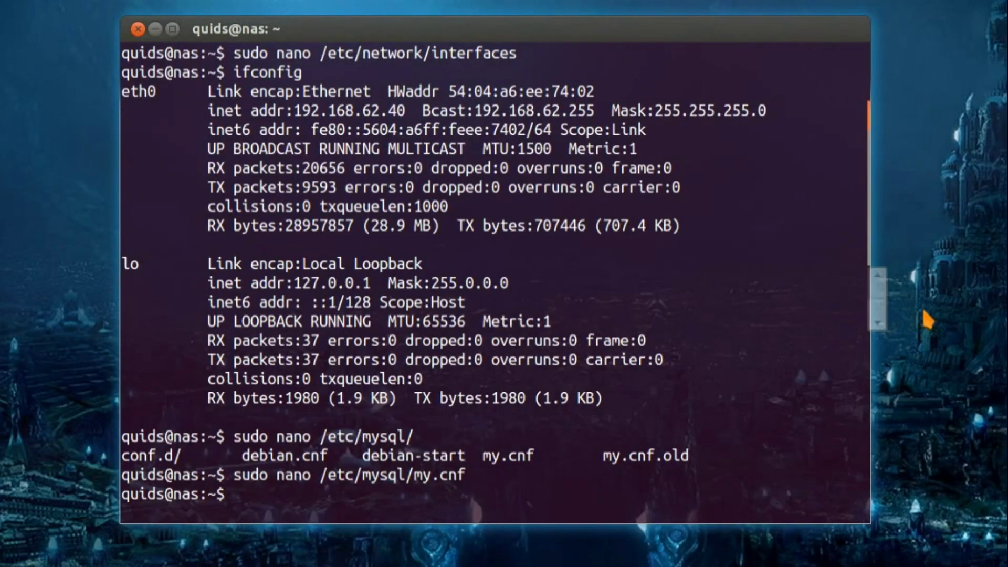
pyautogui.write('sudo ')
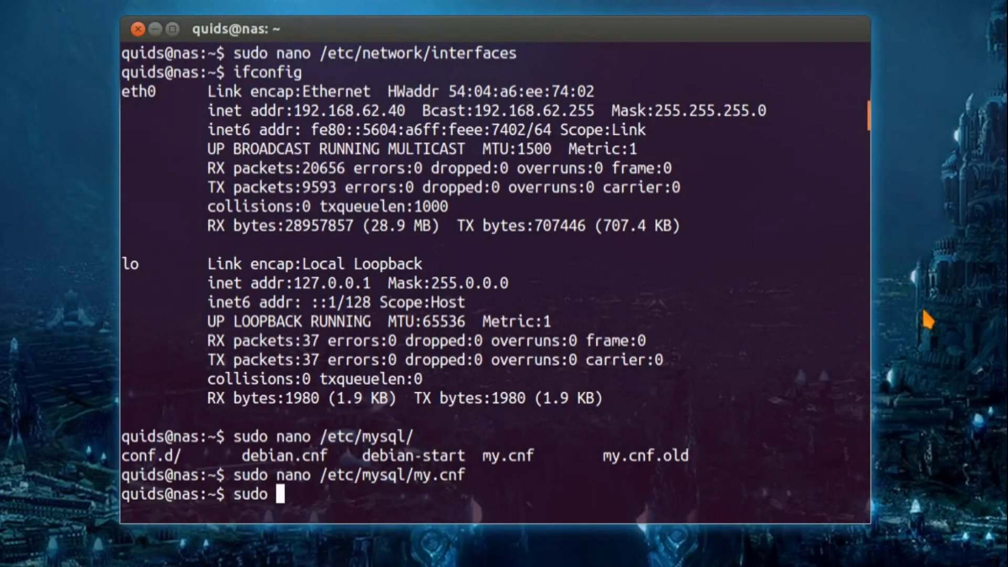
pyautogui.write('ser')
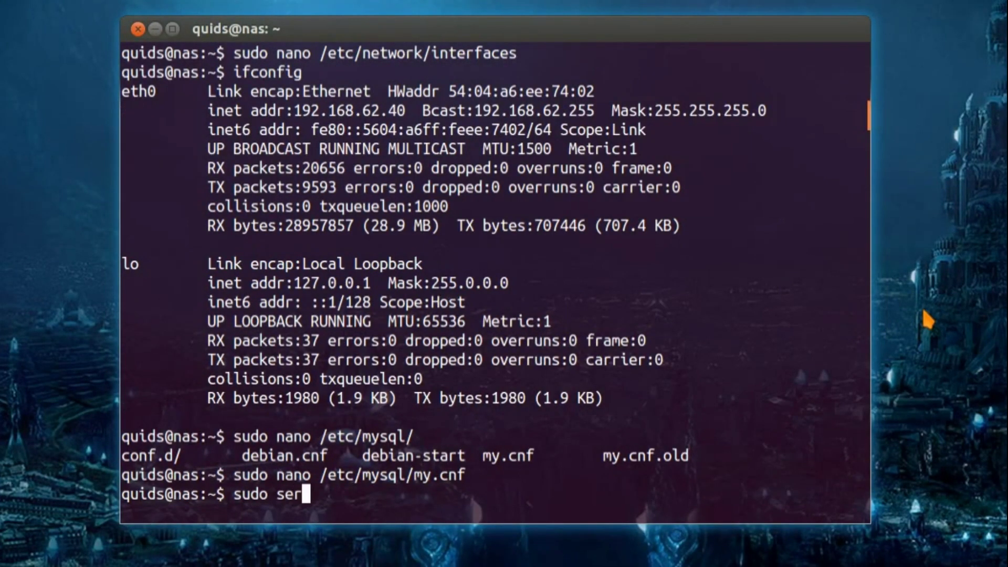
pyautogui.write('vice mysql ')
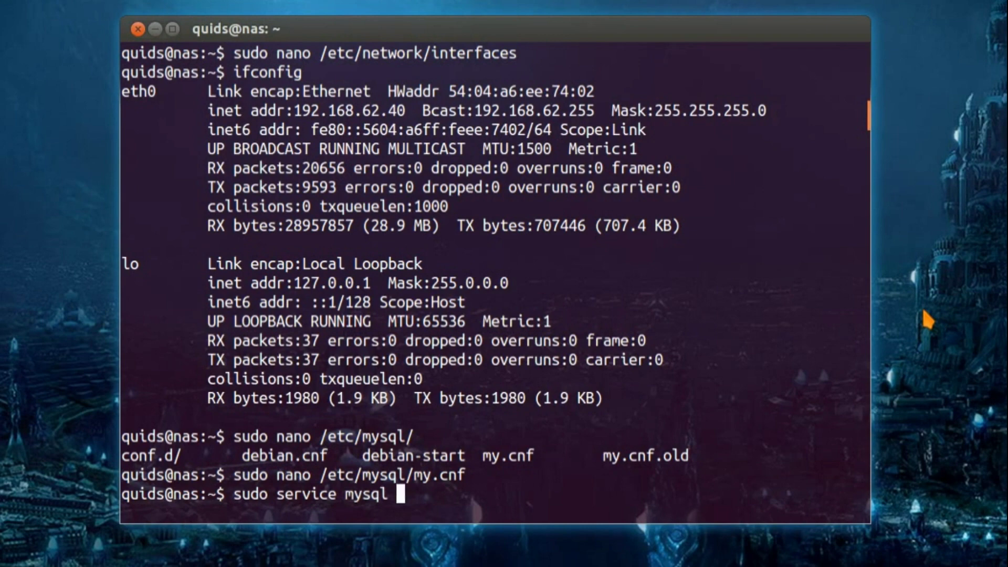
pyautogui.write('restart')
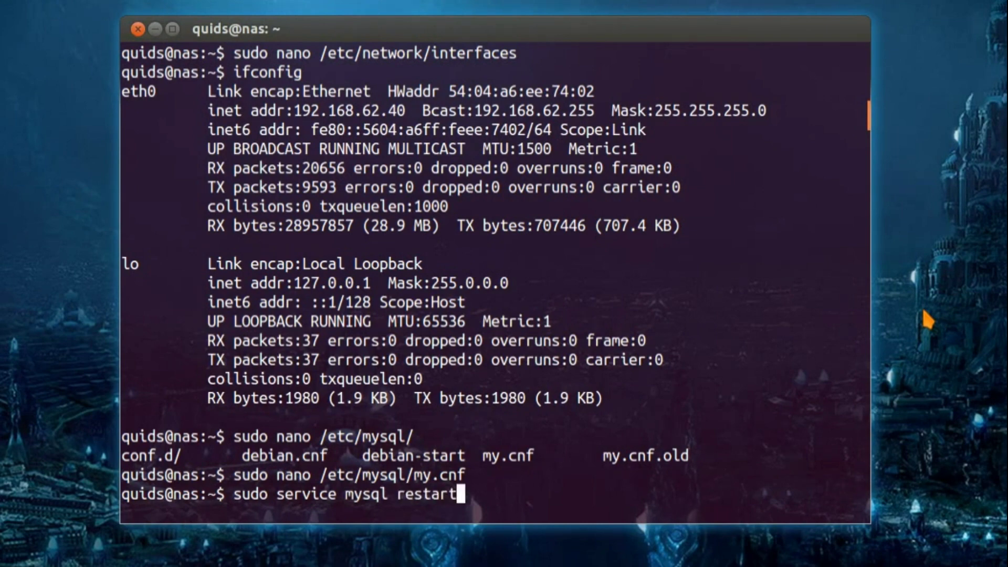
pyautogui.press('Return')
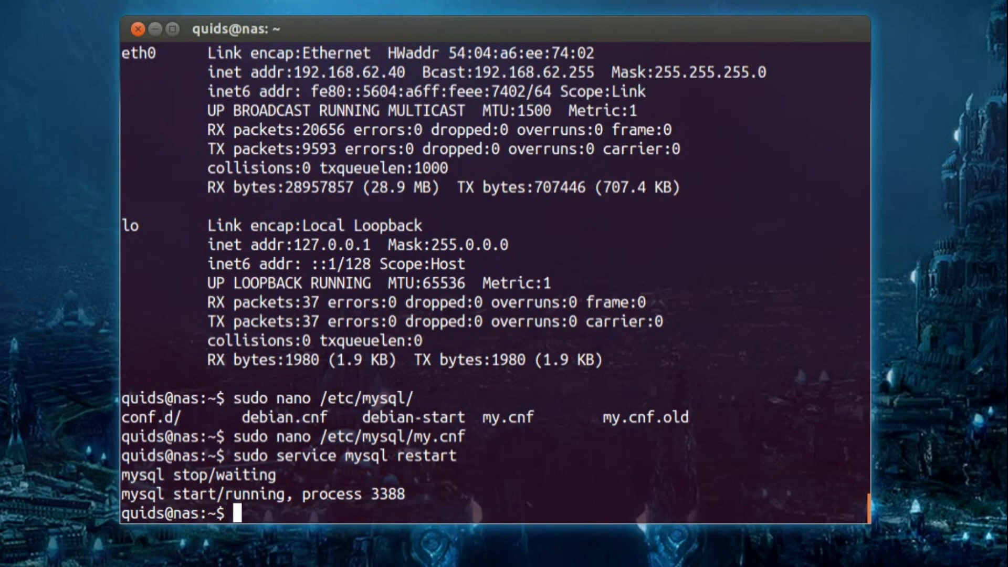
# - As MySQL root, create user 'xbmc' with its password, grant ALL on *.*, and quit
pyautogui.write('mysql -u')
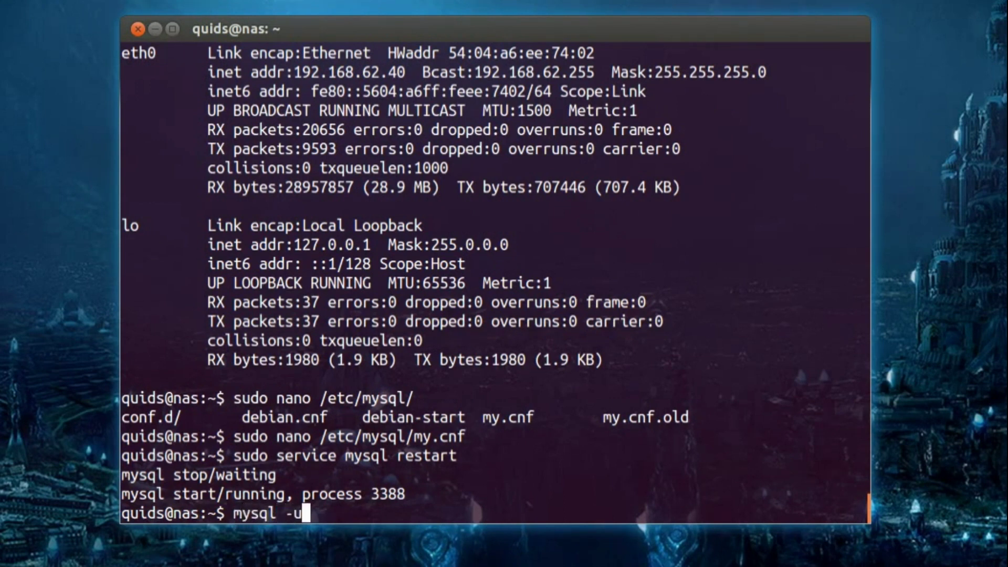
pyautogui.write(' root -p')
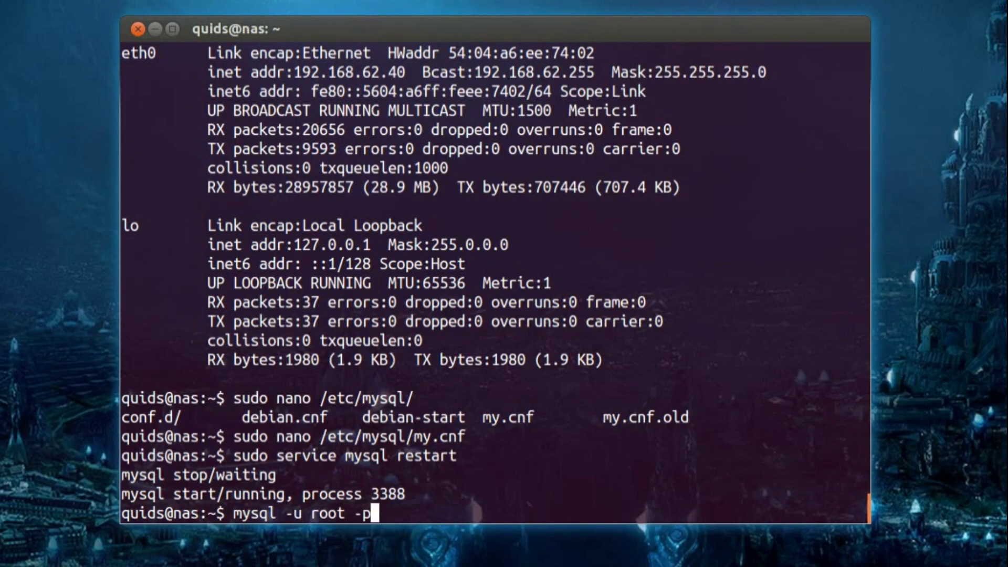
pyautogui.press('Return')
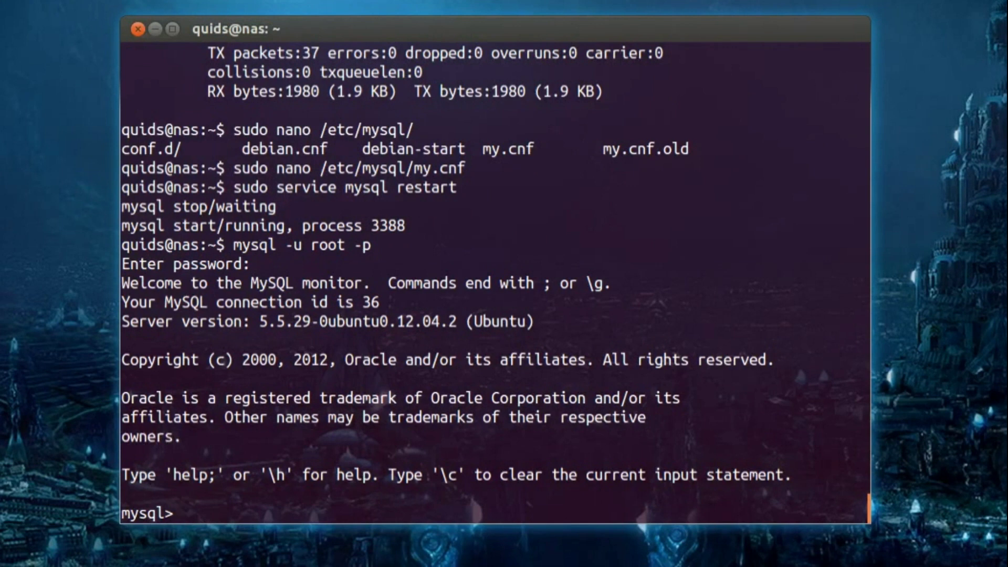
pyautogui.write('CREATE')
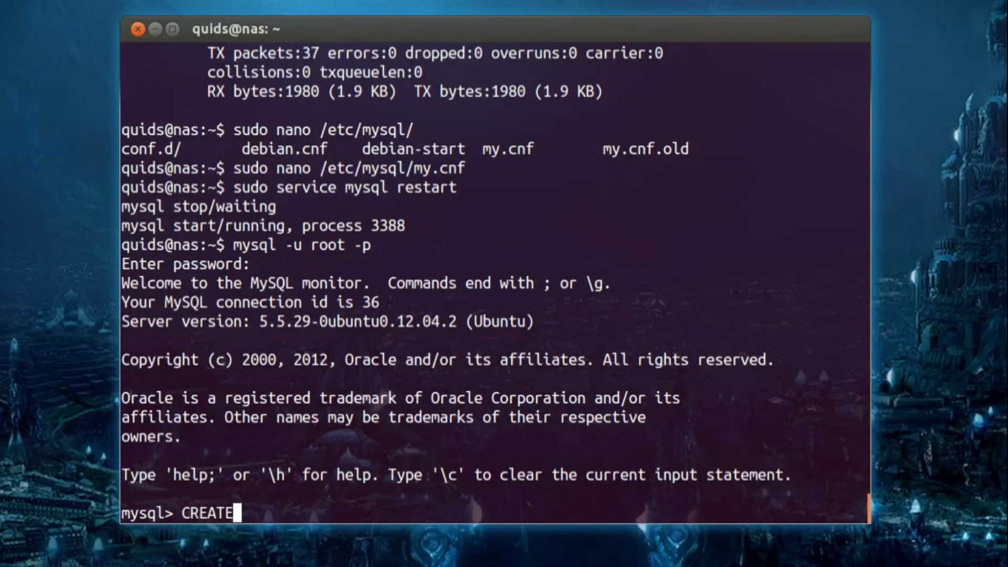
pyautogui.write(' USER')
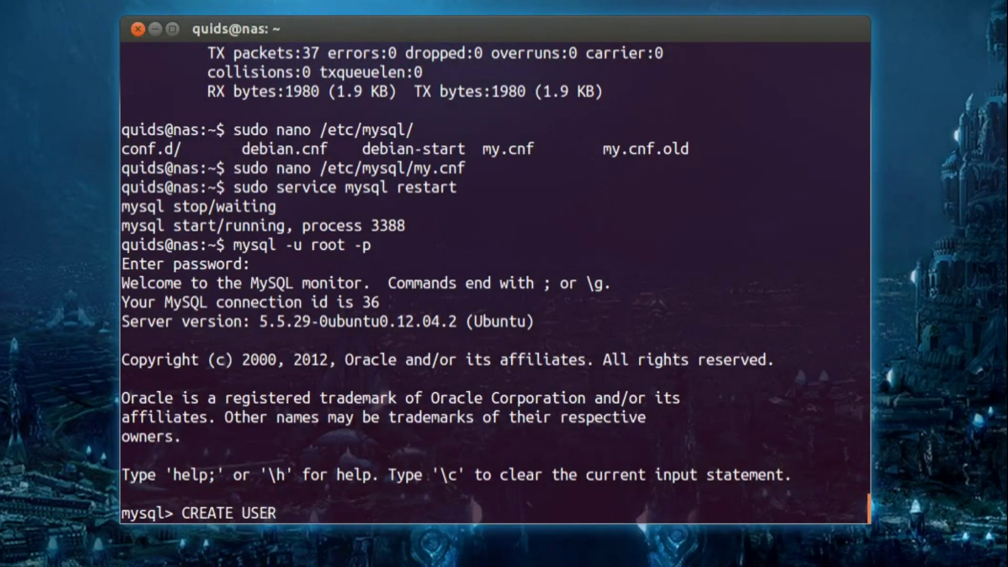
pyautogui.write(" 'xbmc' I")
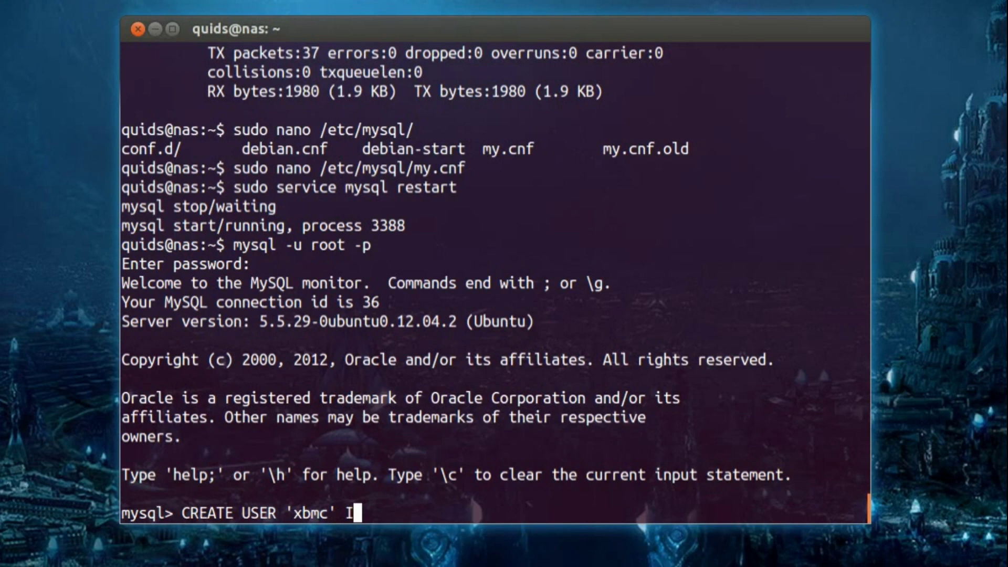
pyautogui.write('DENTIFIED')
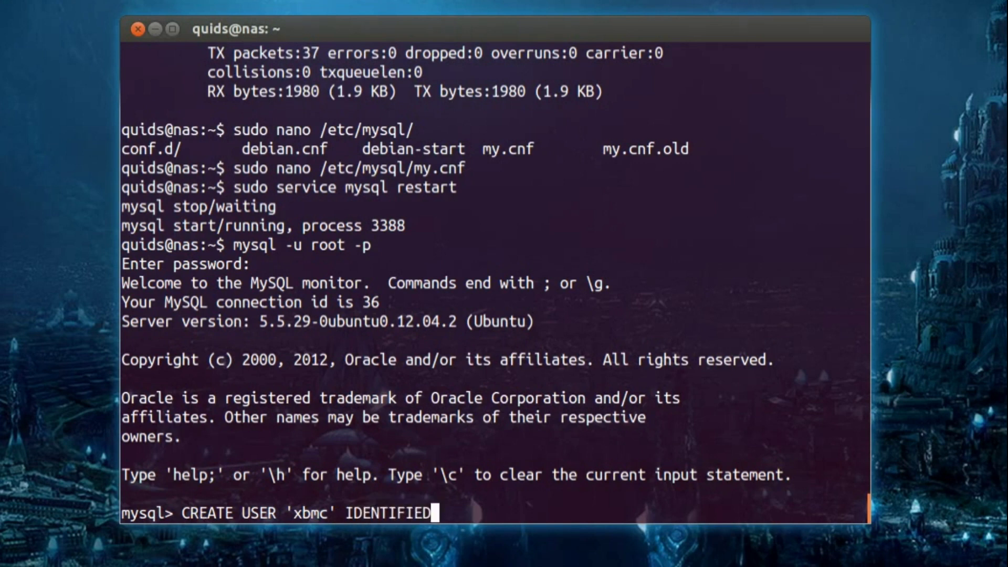
pyautogui.write(' BY ')
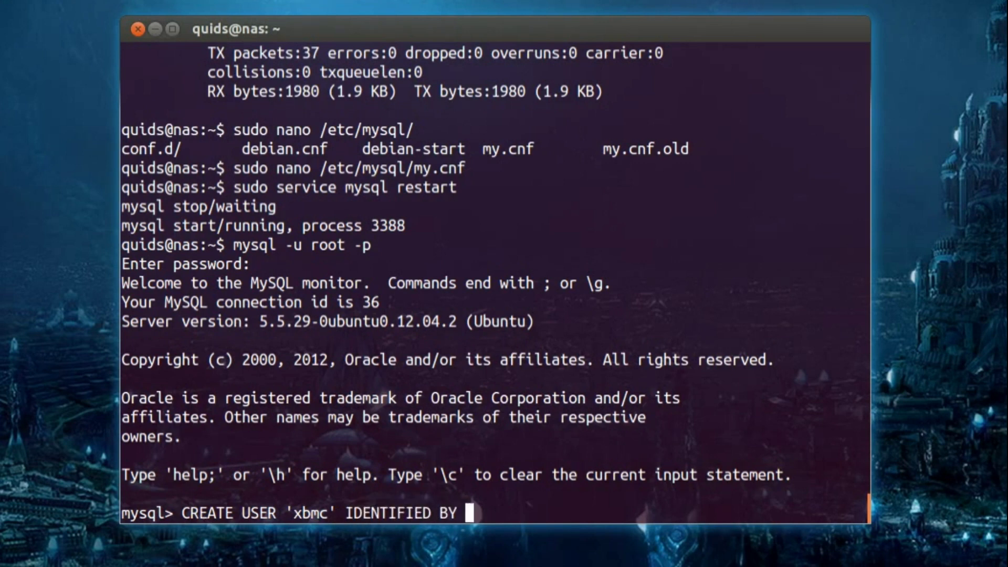
pyautogui.write("'xbm")
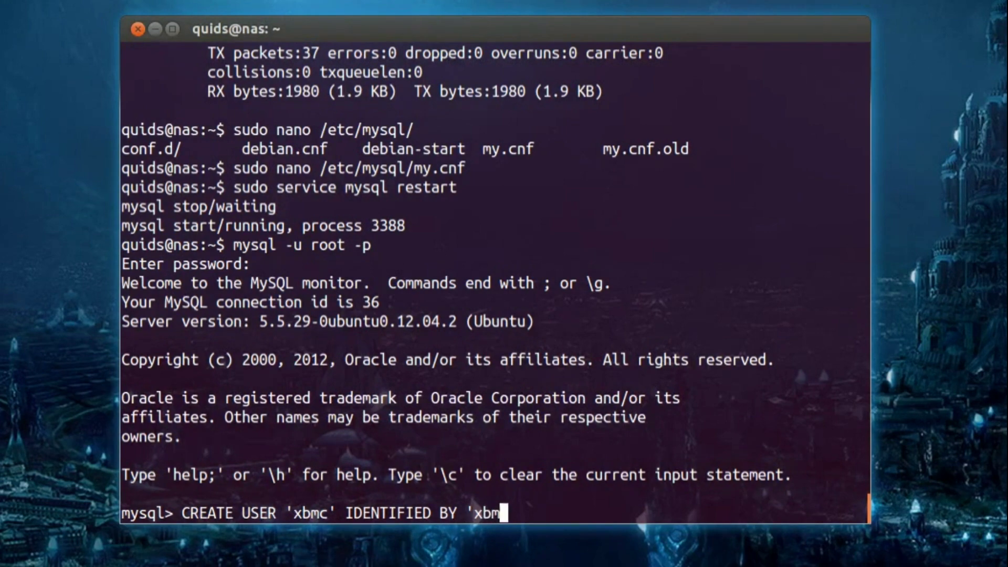
pyautogui.write("c';")
pyautogui.press('Return')
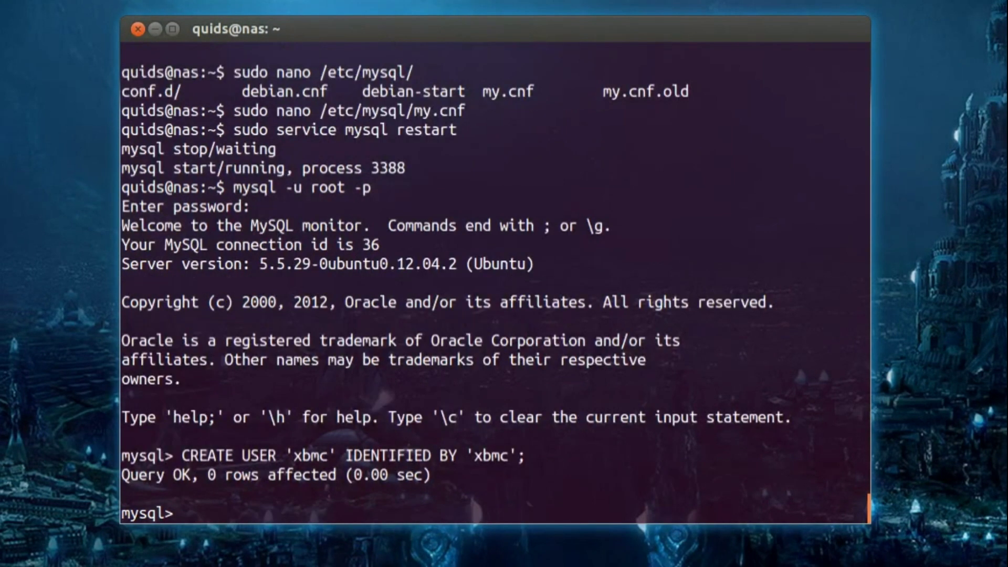
pyautogui.write('GRANT ALL ON')
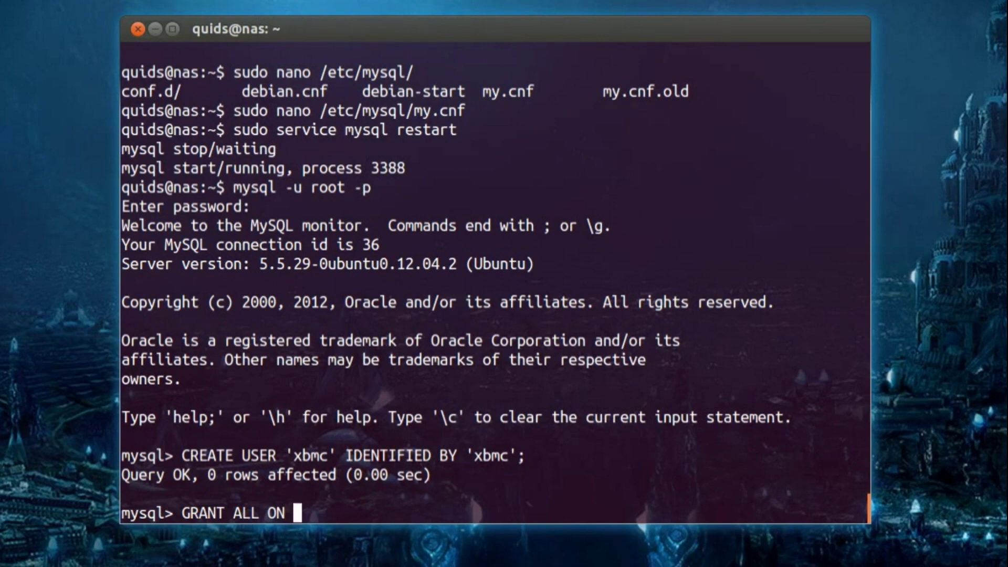
pyautogui.write("*.* TO 'xbmc")
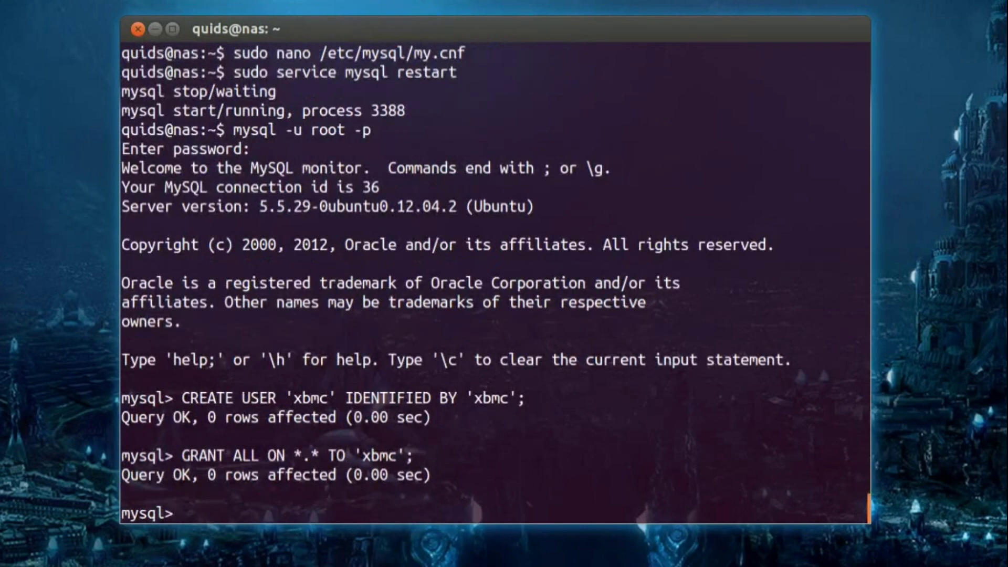
pyautogui.write('\\q')
pyautogui.press('Return')
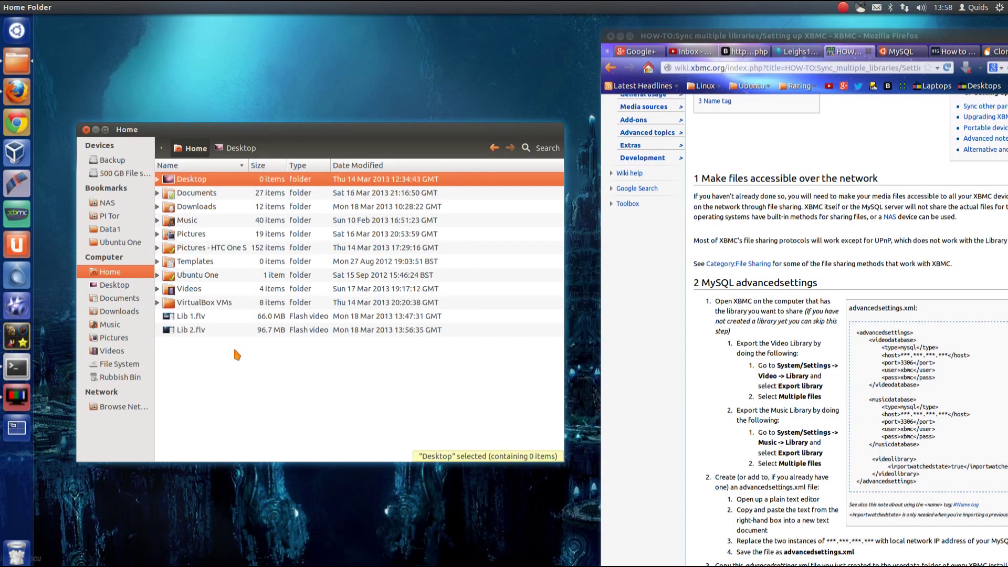
# - Show hidden files in the Home folder and open the .xbmc folder
pyautogui.hotkey('ctrl', 'h')
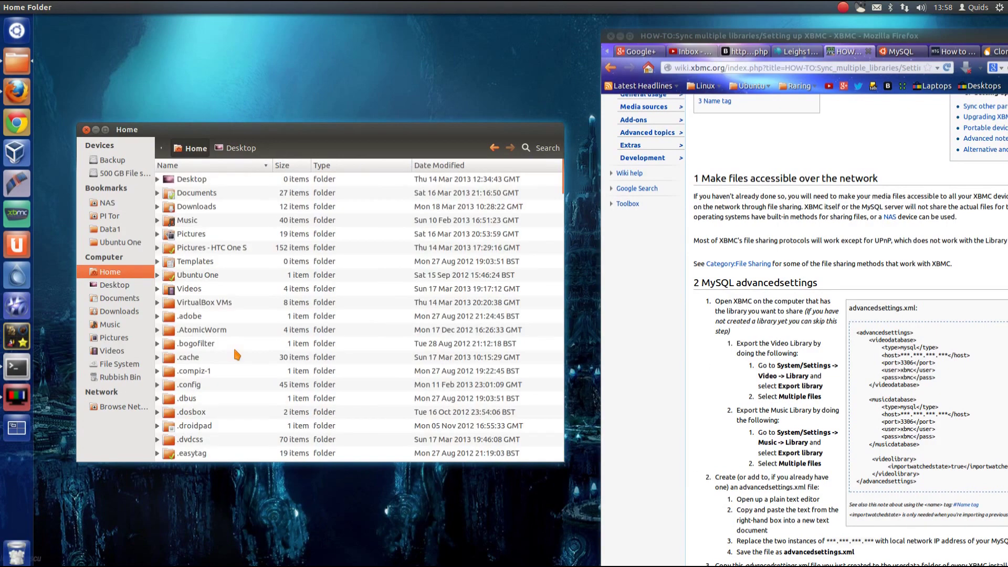
pyautogui.scroll(-15, 233, 346)
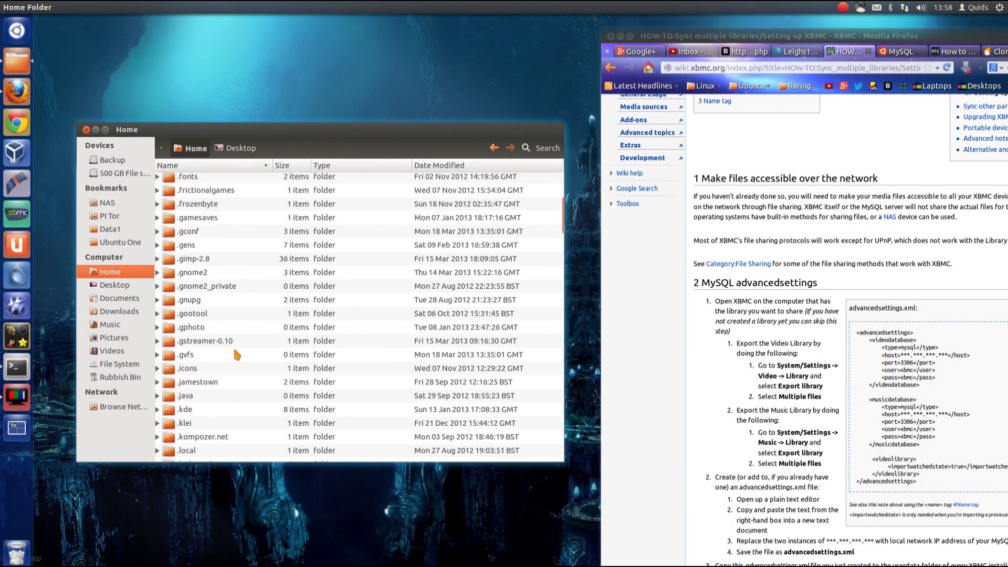
pyautogui.scroll(-6, 233, 346)
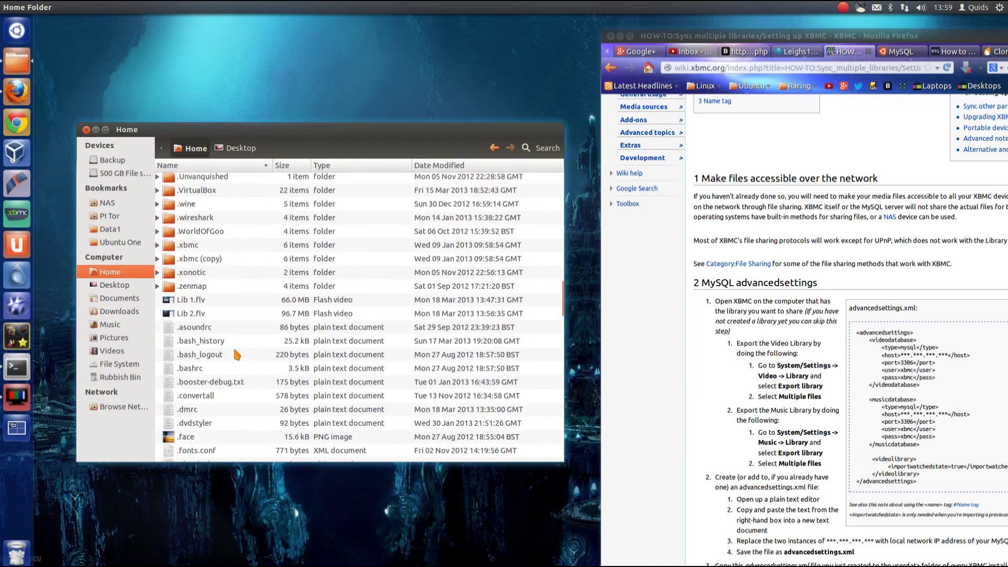
pyautogui.click(173, 360)
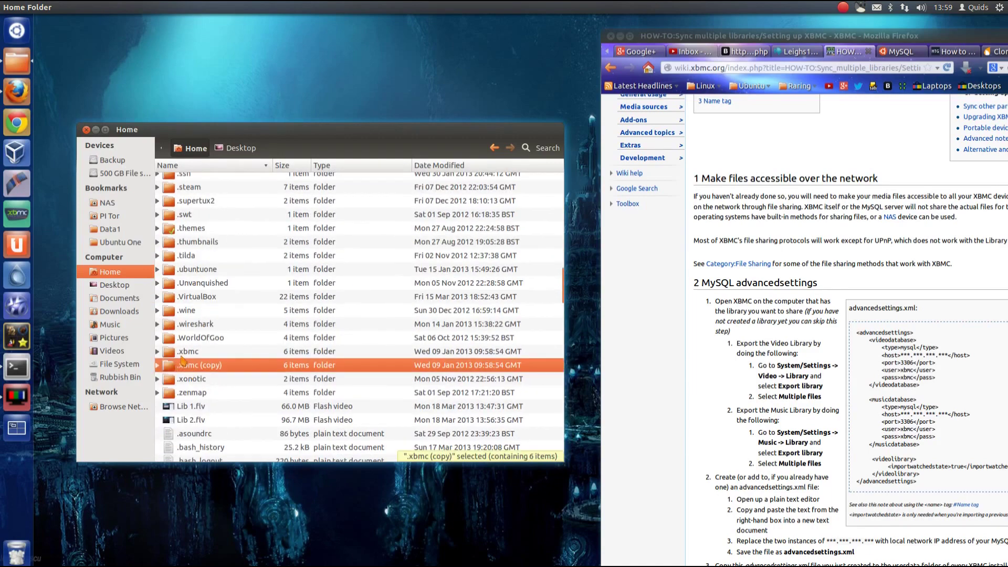
pyautogui.click(183, 356)
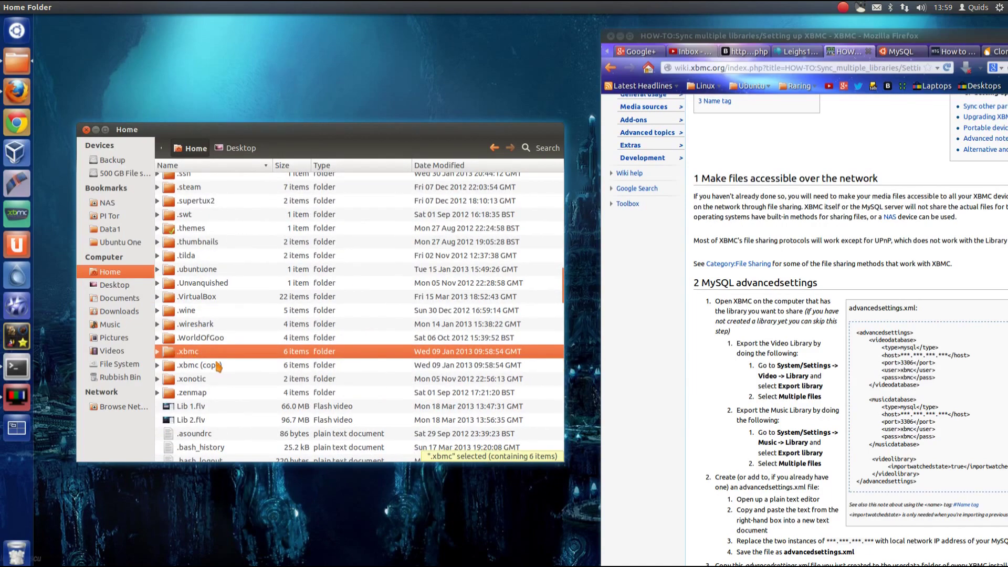
pyautogui.rightClick(215, 355)
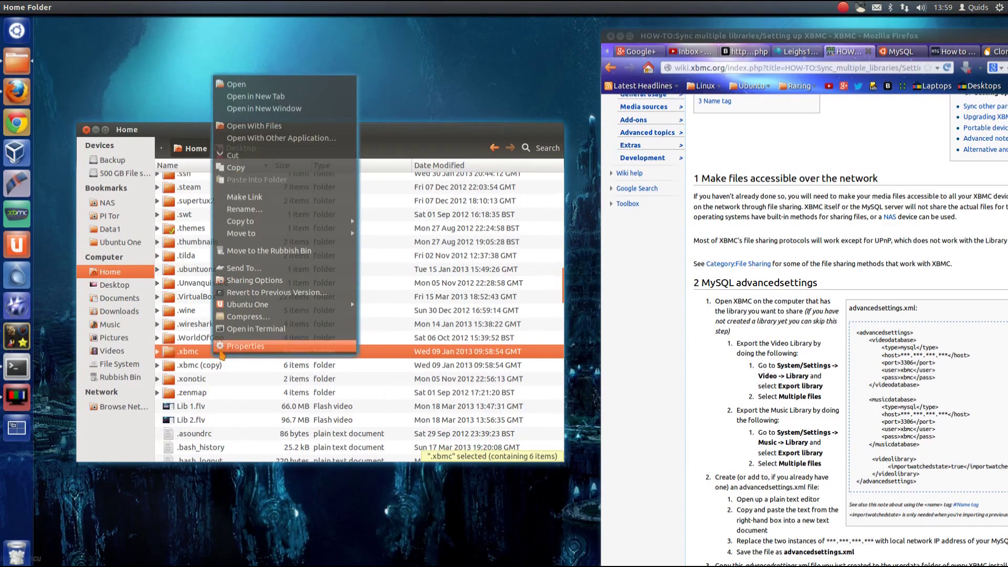
pyautogui.doubleClick(194, 355)
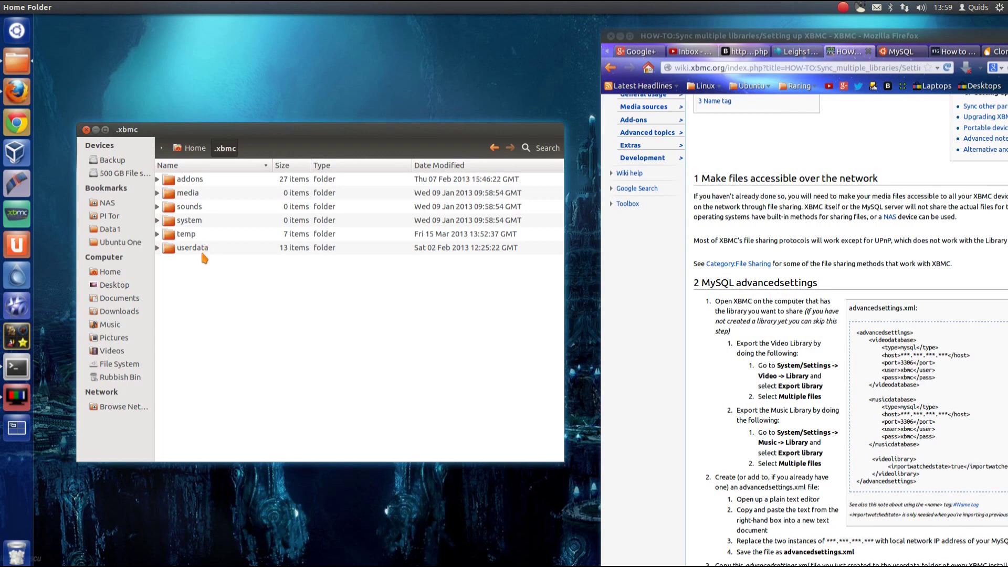
# - Go into userdata and open advancedsettings.xml in gedit
pyautogui.doubleClick(200, 249)
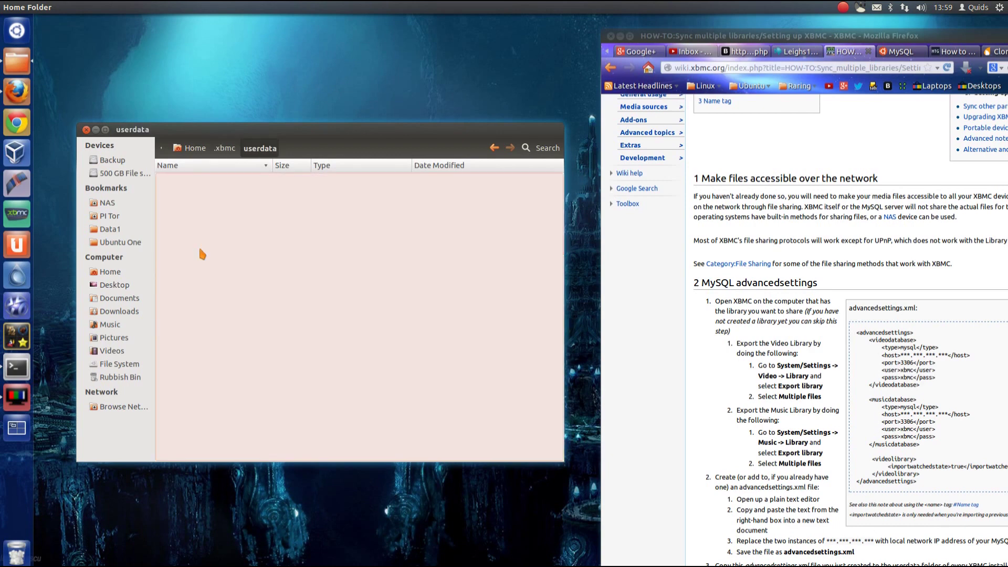
pyautogui.click(210, 276)
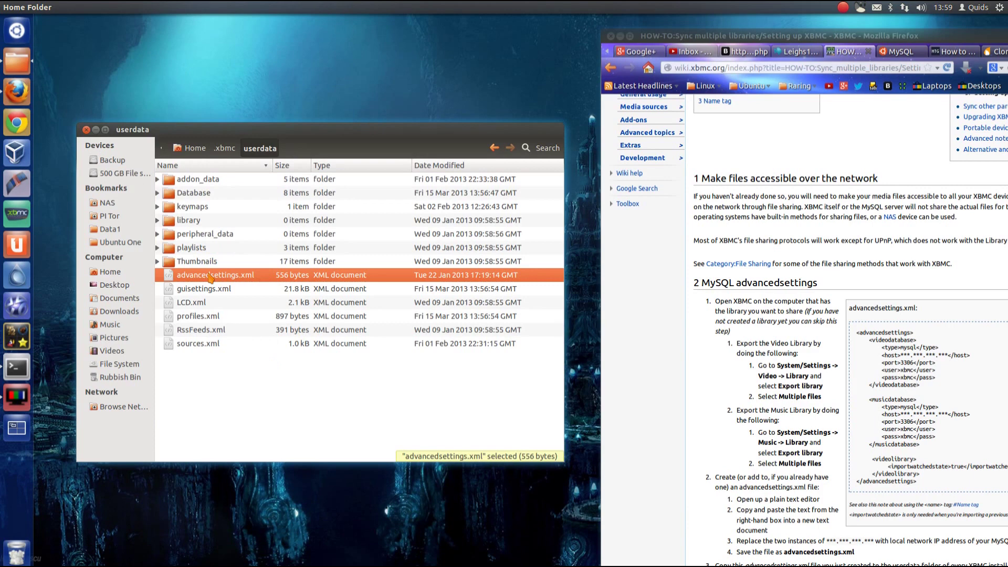
pyautogui.rightClick(230, 377)
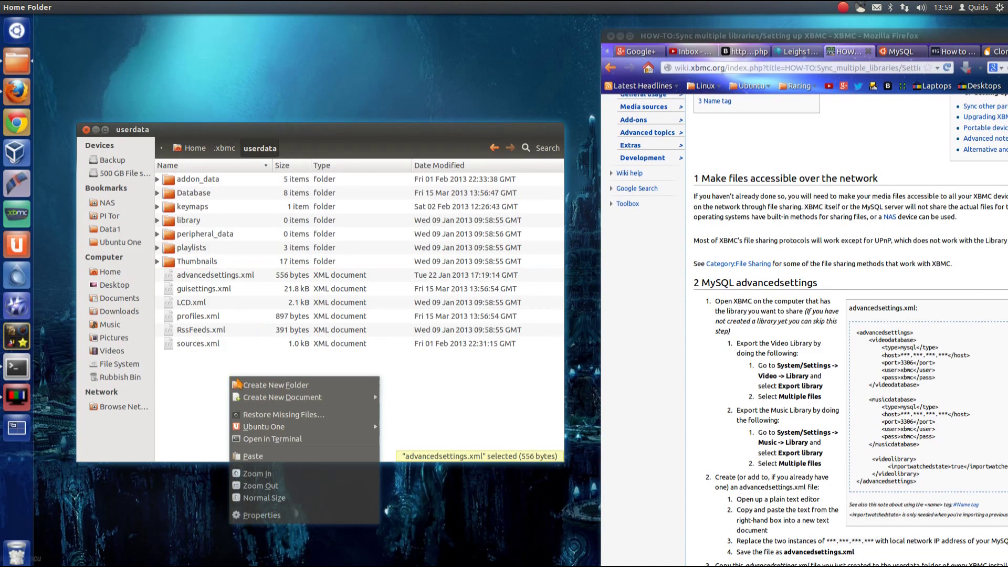
pyautogui.moveTo(281, 397)
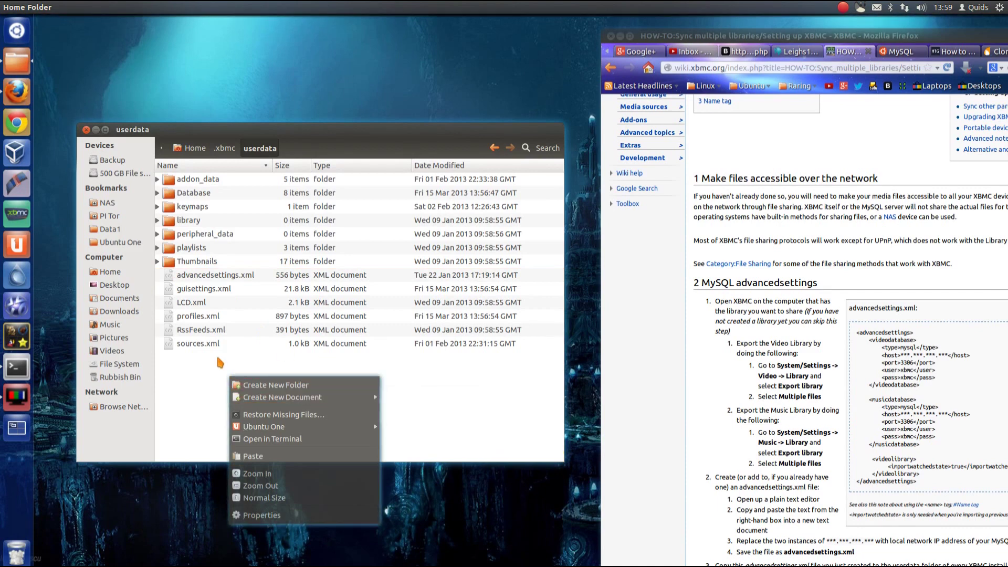
pyautogui.click(201, 369)
pyautogui.click(210, 275)
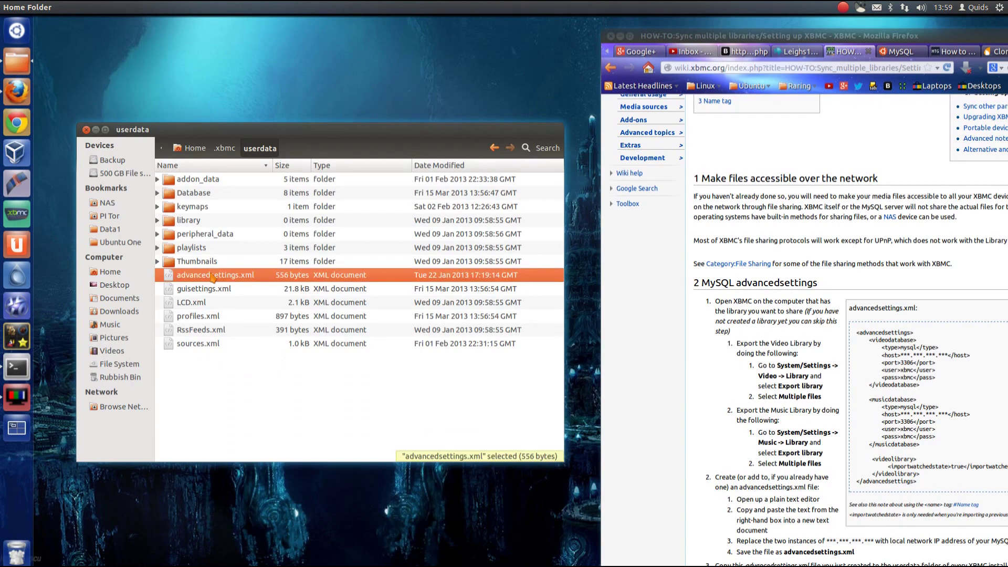
pyautogui.doubleClick(220, 273)
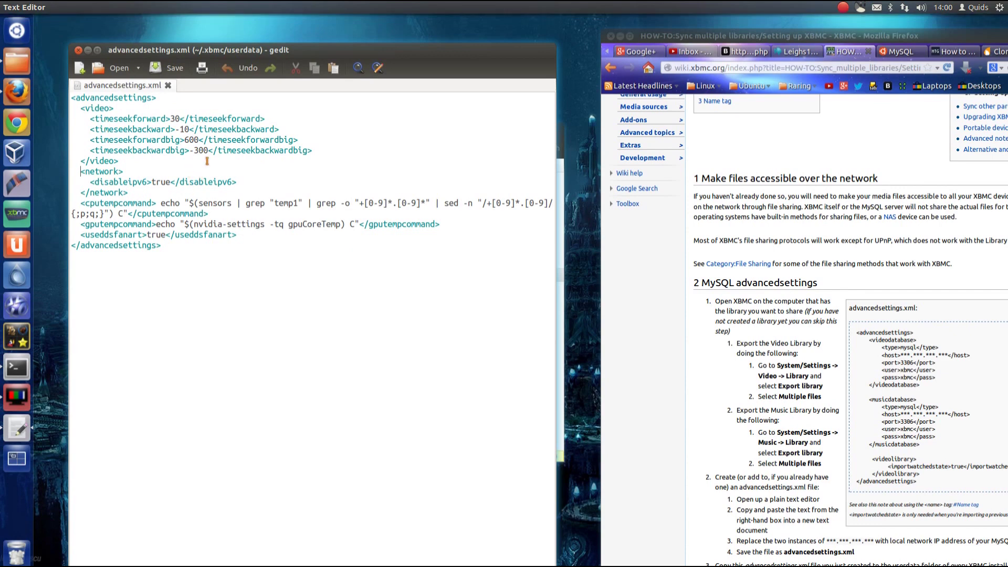
# - Start a <videodatabase> block after </video> with type mysql and host 192.168.62.40
pyautogui.press('Return')
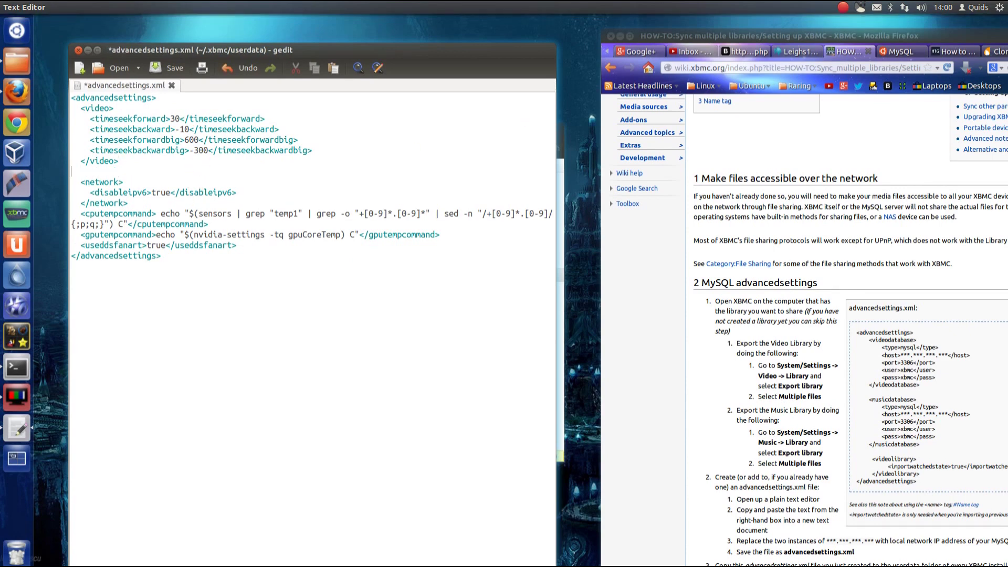
pyautogui.write('<video')
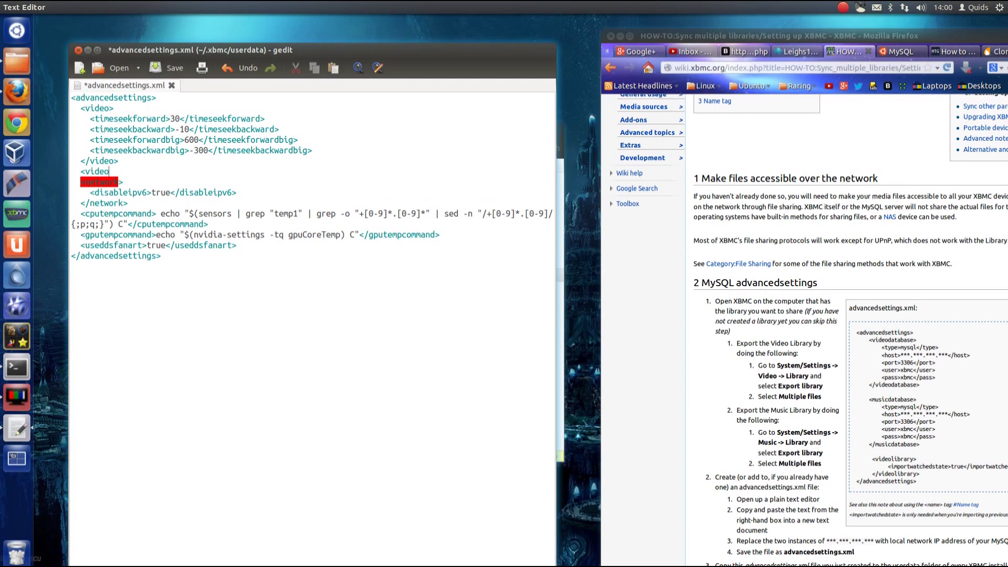
pyautogui.write('database>')
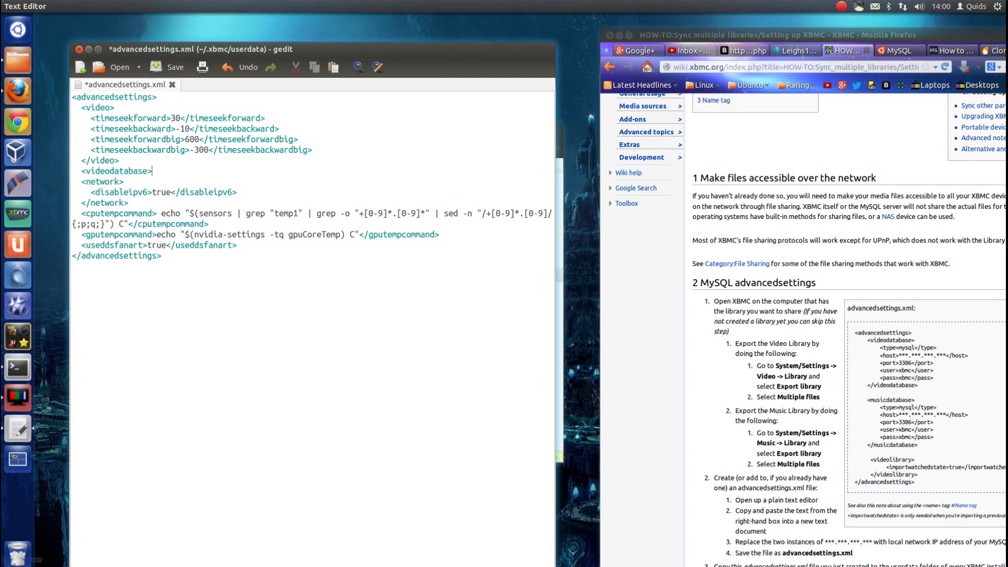
pyautogui.press('Return')
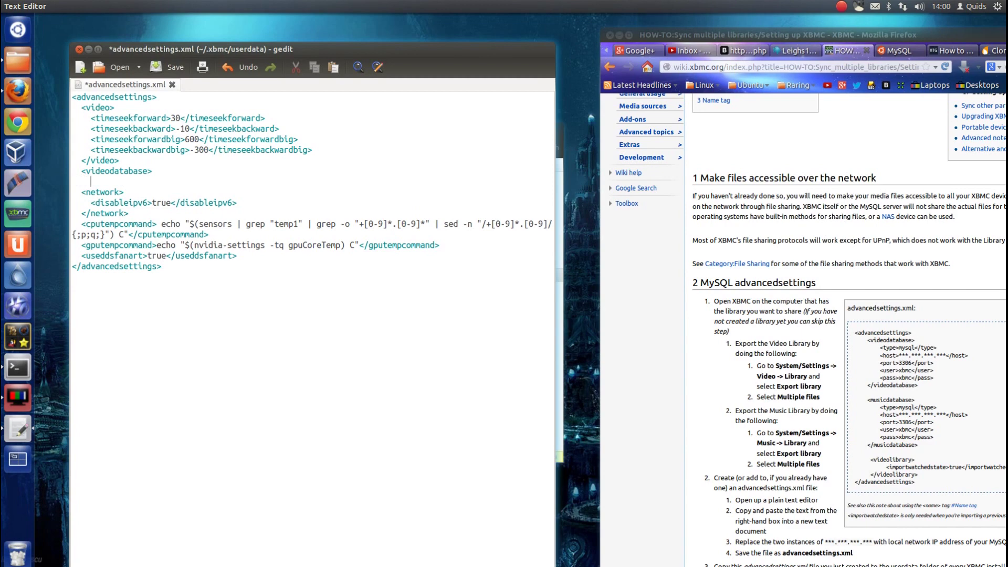
pyautogui.write('<type')
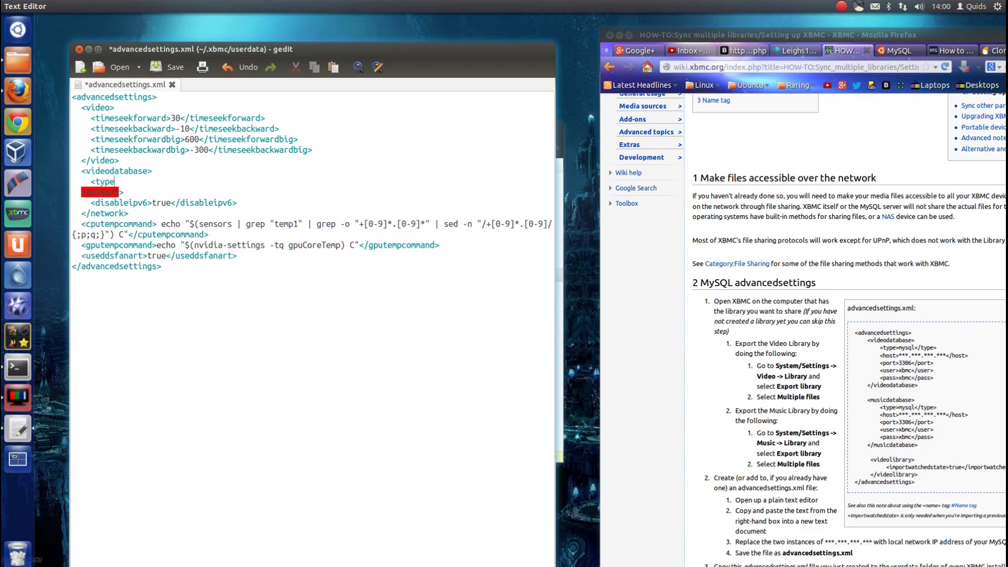
pyautogui.write('>mysql')
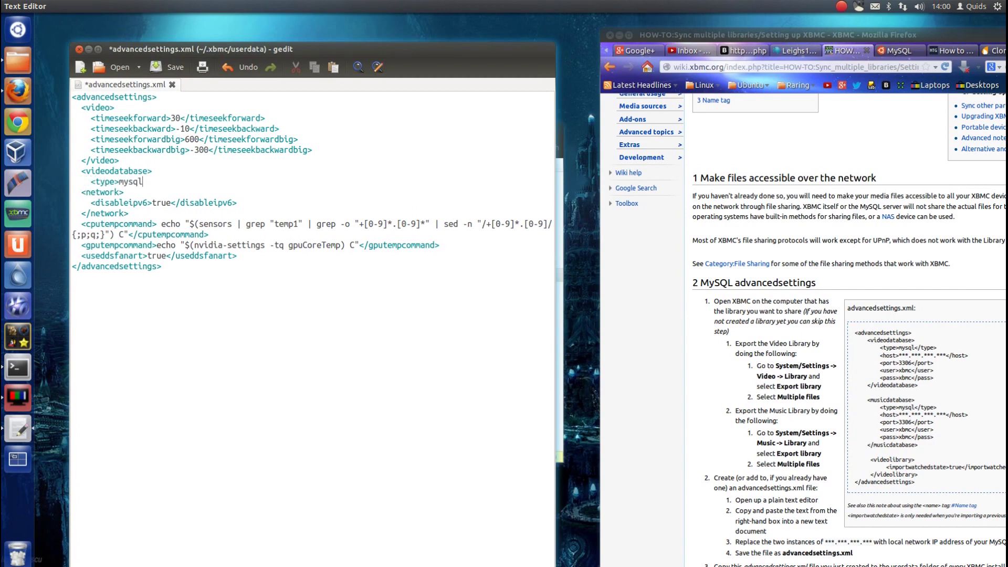
pyautogui.write('<type>')
pyautogui.write('/type>')
pyautogui.press('Return')
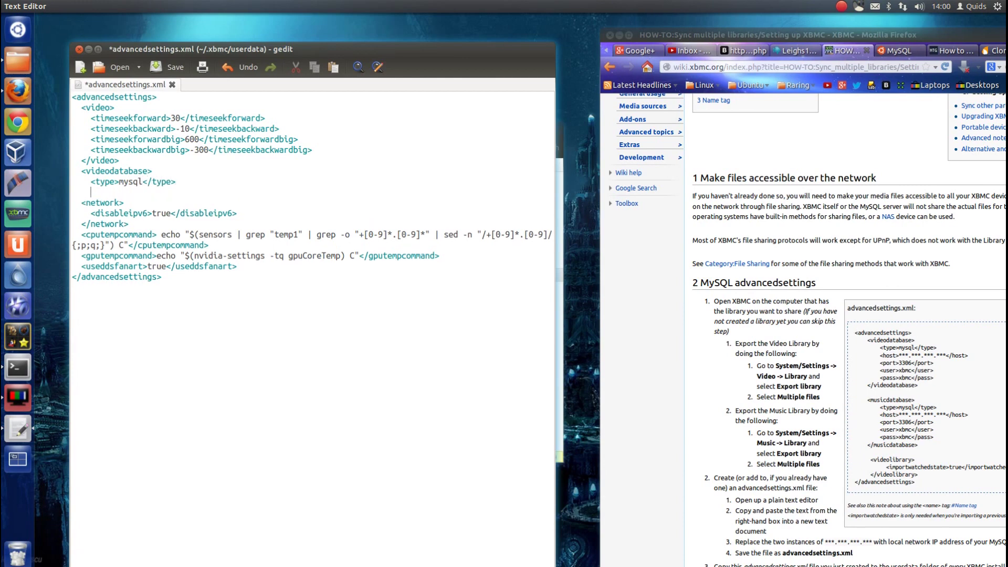
pyautogui.write('<host')
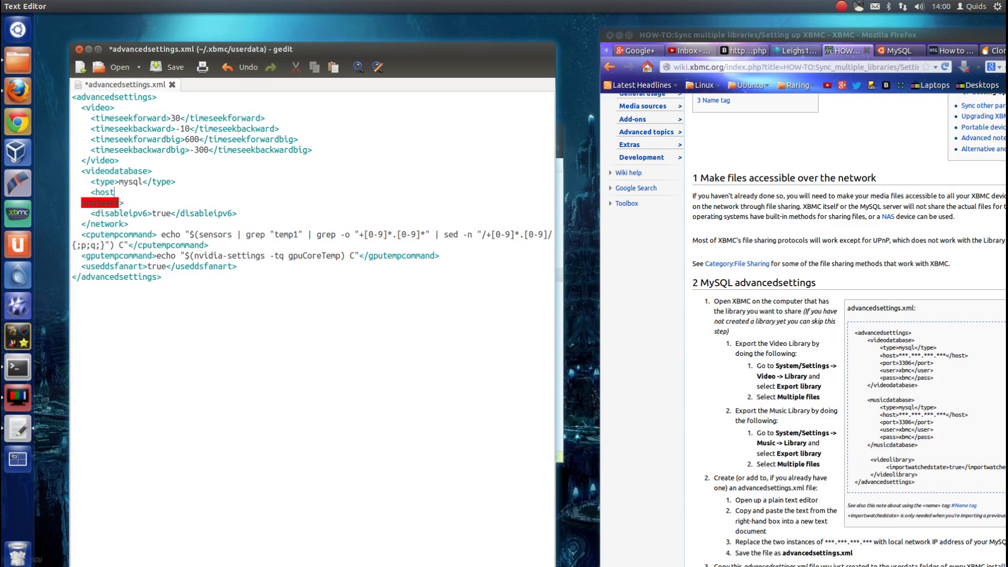
pyautogui.write('>')
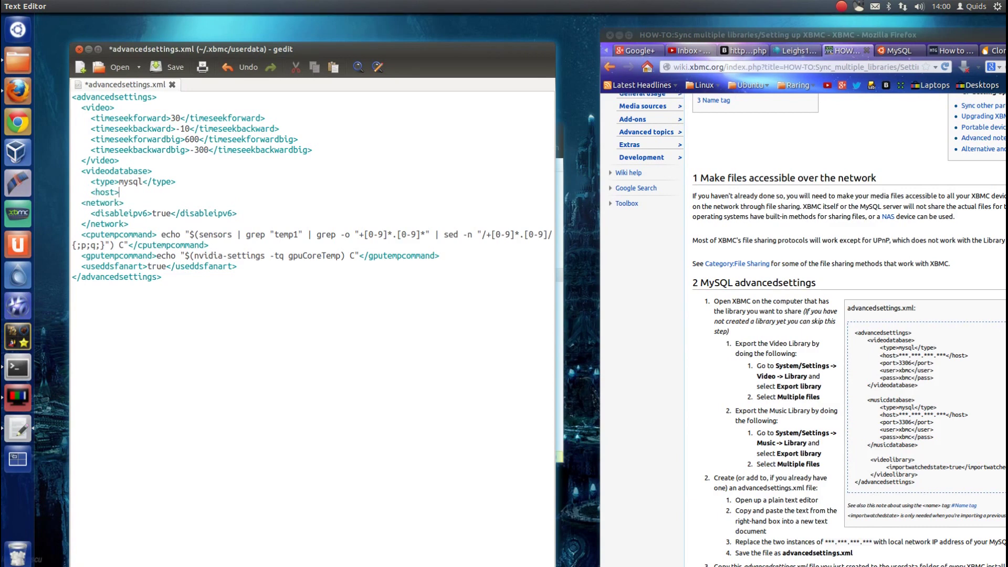
pyautogui.write('192.1')
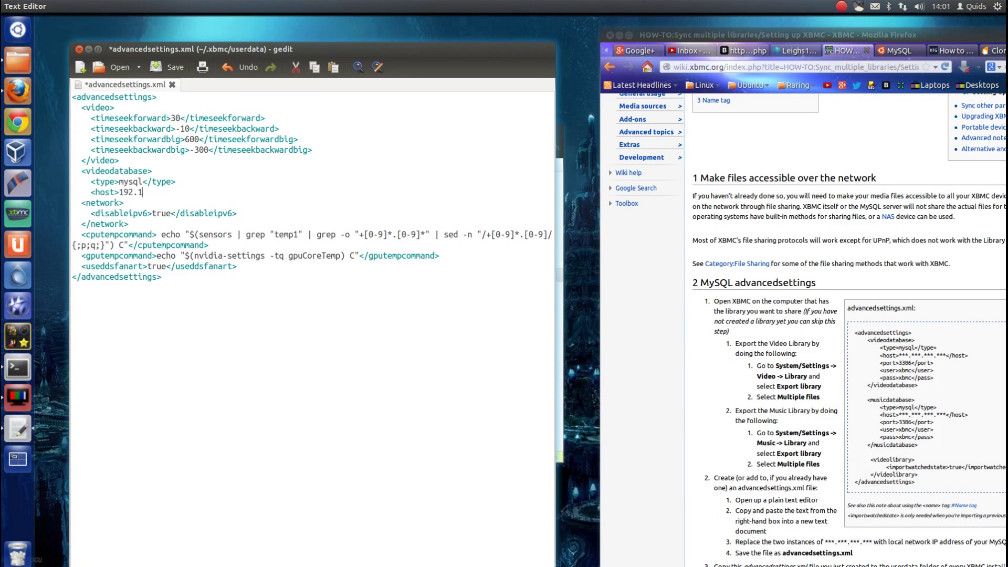
pyautogui.write('68.62.40<host>')
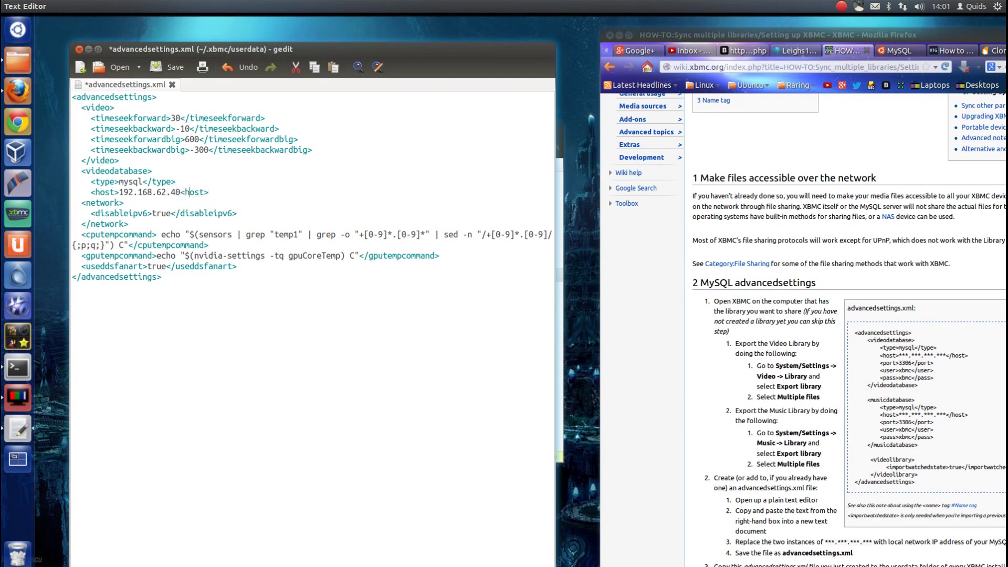
pyautogui.press('Left')
pyautogui.write('/')
pyautogui.press('End')
pyautogui.press('Return')
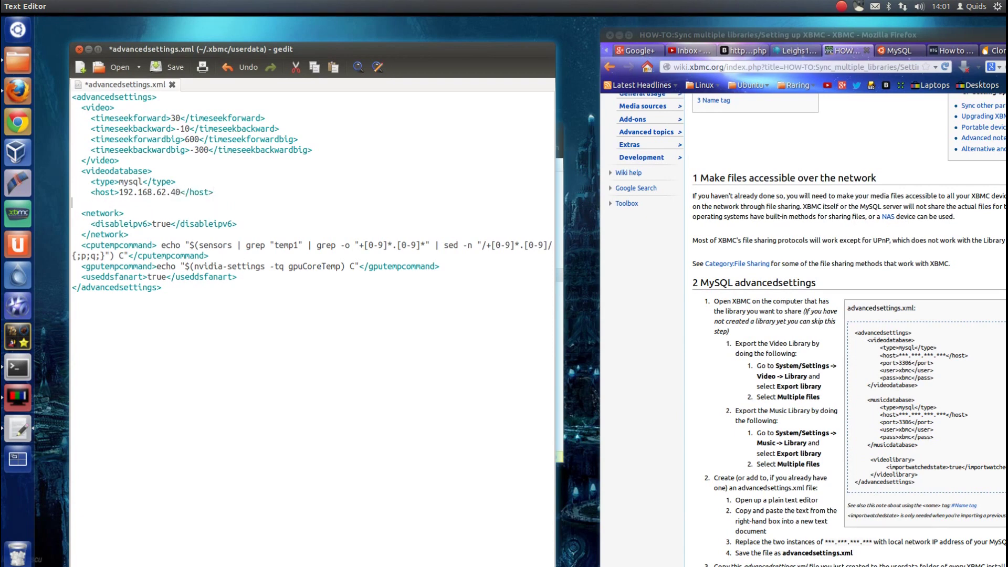
# - Add the <port>3306</port> line to the videodatabase block
pyautogui.write('<port>')
pyautogui.hotkey('ctrl', 'shift', 'Left')
pyautogui.hotkey('ctrl', 'shift', 'Left')
pyautogui.hotkey('ctrl', 'c')
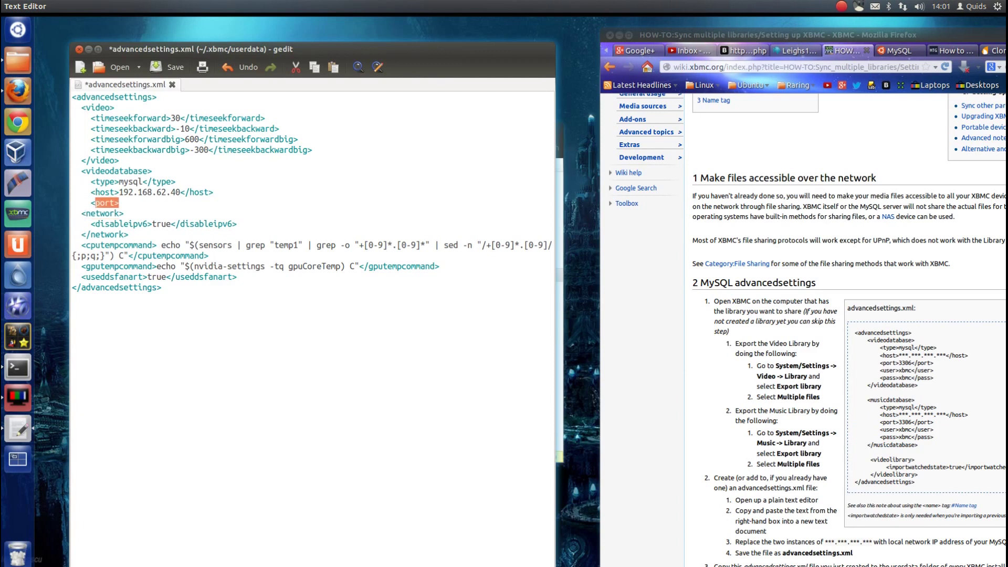
pyautogui.press('End')
pyautogui.write('3306')
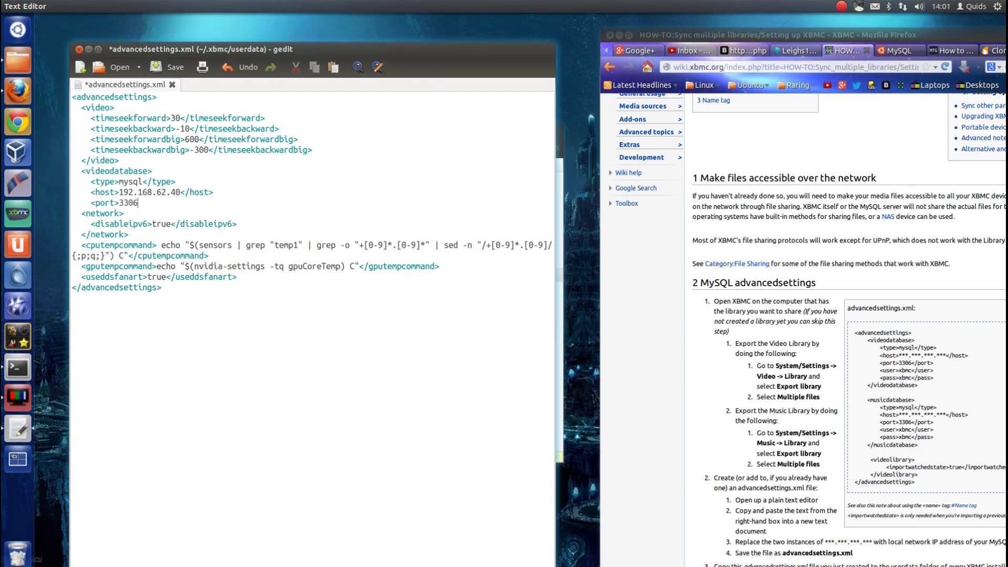
pyautogui.hotkey('ctrl', 'v')
pyautogui.press('Left')
pyautogui.press('Left')
pyautogui.write('/')
pyautogui.press('Return')
# - Add the <user>xbmc</user> line
pyautogui.write('<user>')
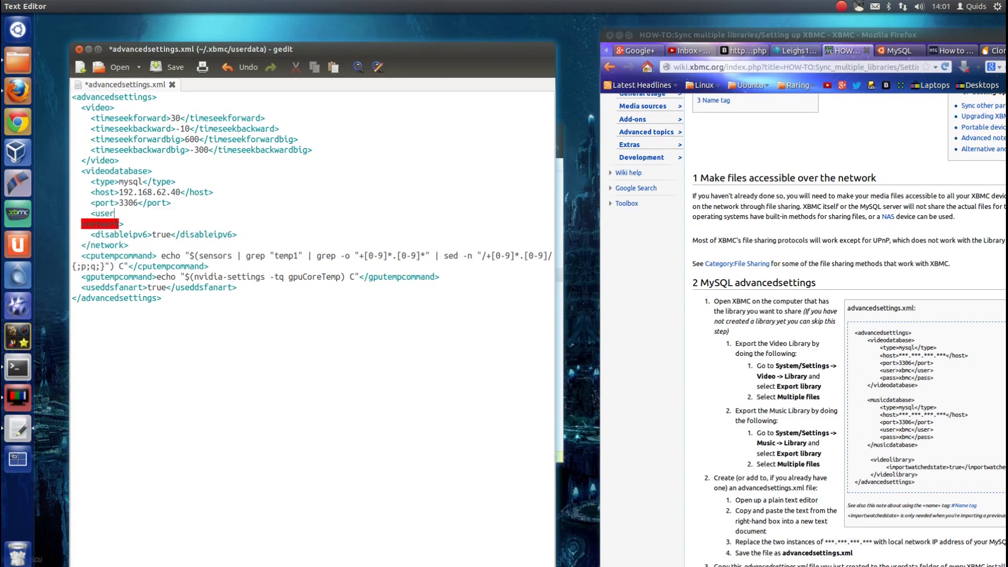
pyautogui.hotkey('shift', 'Left')
pyautogui.hotkey('shift', 'Left')
pyautogui.hotkey('shift', 'Left')
pyautogui.hotkey('shift', 'Left')
pyautogui.hotkey('shift', 'Left')
pyautogui.press('End')
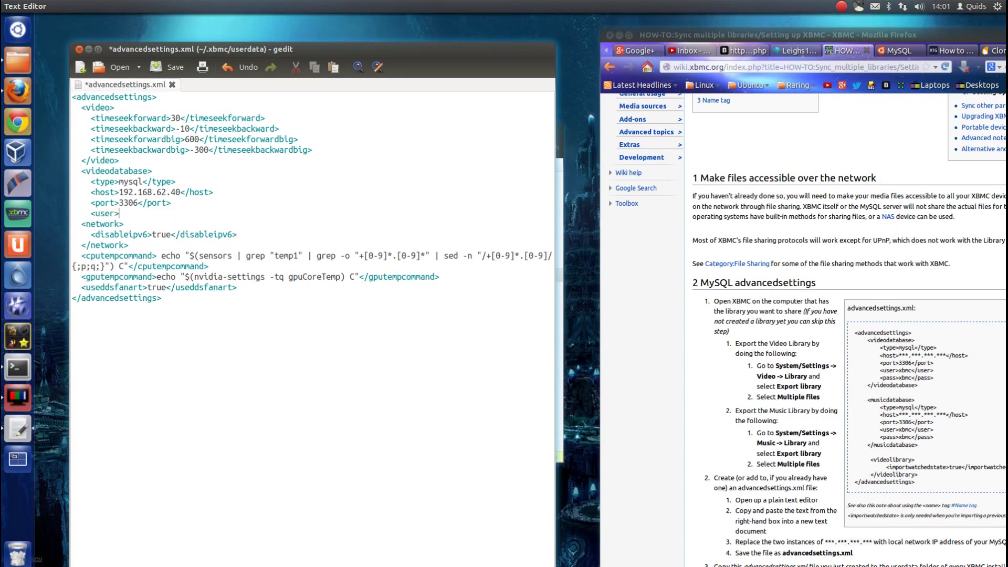
pyautogui.write('xbmc')
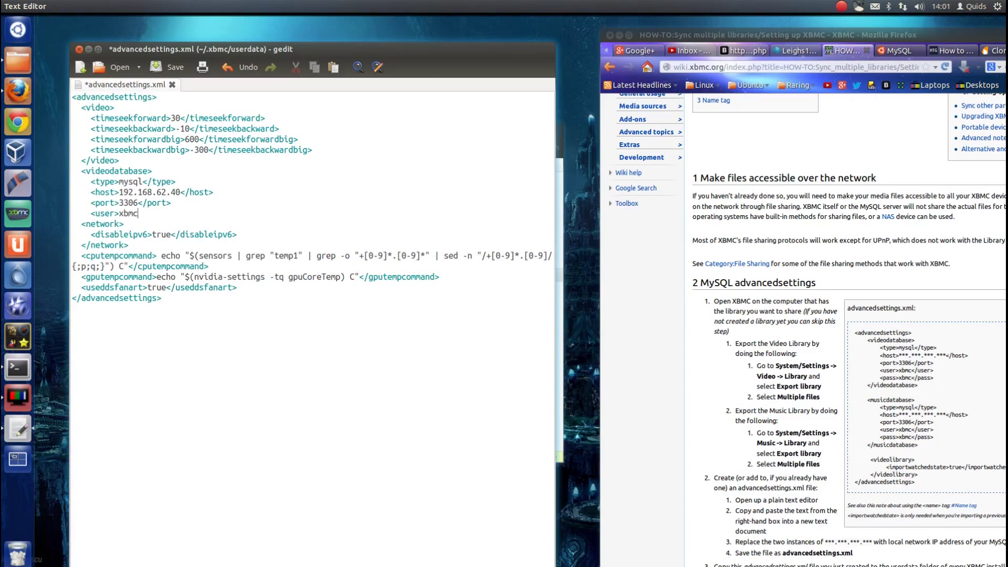
pyautogui.write('<user>/')
pyautogui.press('End')
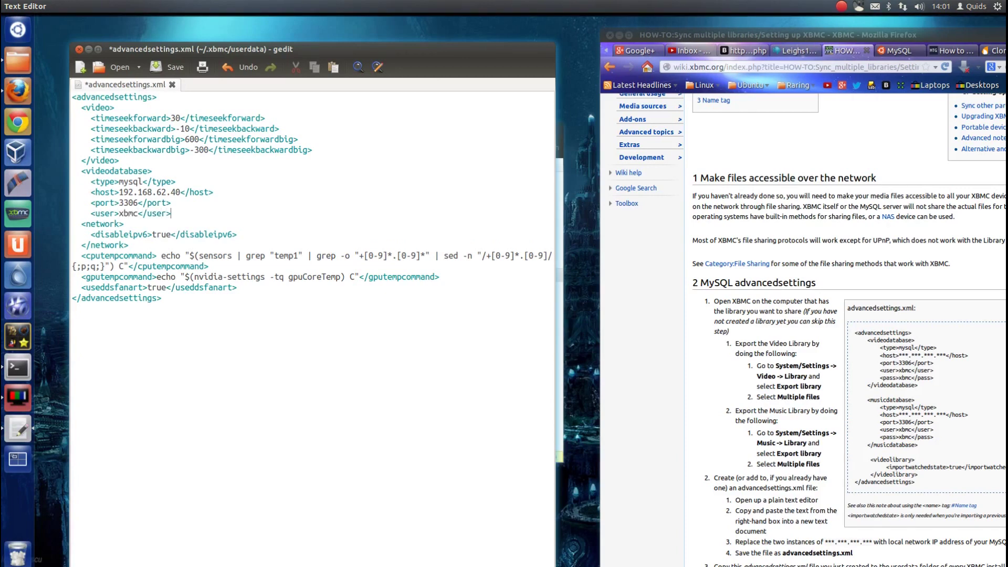
pyautogui.press('Return')
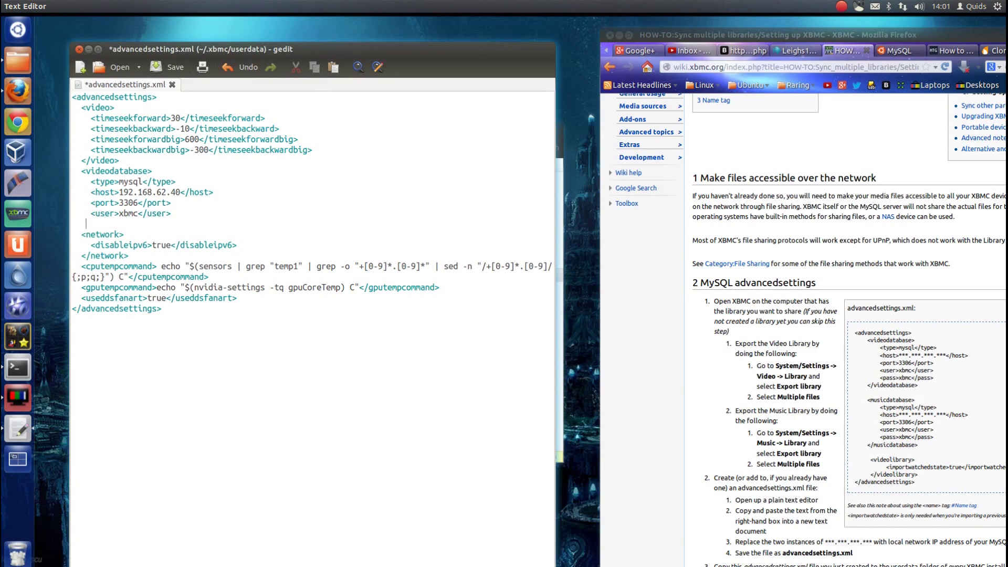
# - Add a <pass> line containing the database password
pyautogui.write('<user>')
pyautogui.press('Left')
pyautogui.hotkey('ctrl', 'shift', 'Left')
pyautogui.write('pass')
pyautogui.hotkey('ctrl', 'shift', 'Left')
pyautogui.hotkey('shift', 'Left')
pyautogui.hotkey('ctrl', 'c')
pyautogui.press('Right')
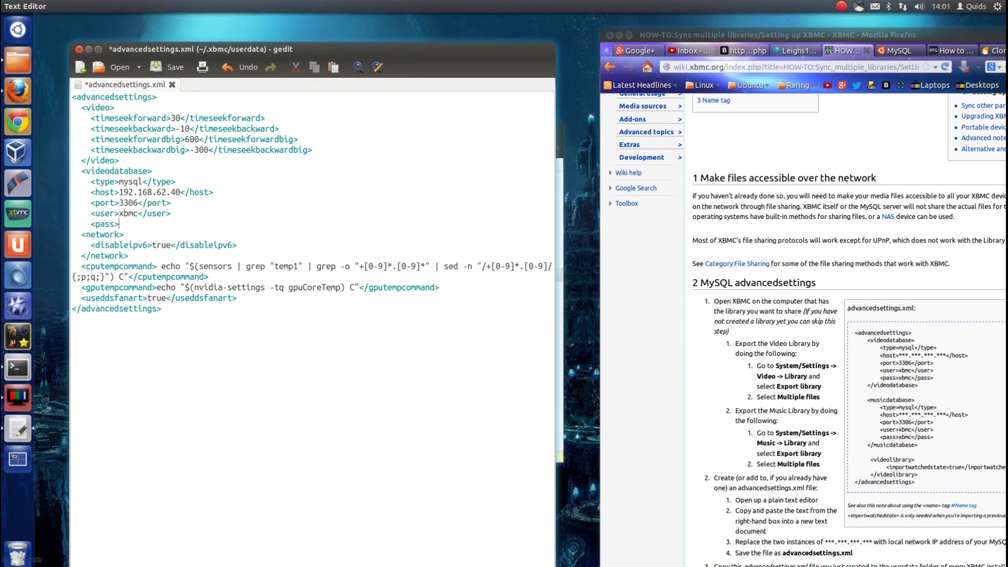
pyautogui.write('xbmc')
pyautogui.hotkey('ctrl', 'v')
pyautogui.press('Left')
pyautogui.press('Left')
pyautogui.press('Left')
pyautogui.write('/')
# - Close the block with a </videodatabase> tag
pyautogui.press('Return')
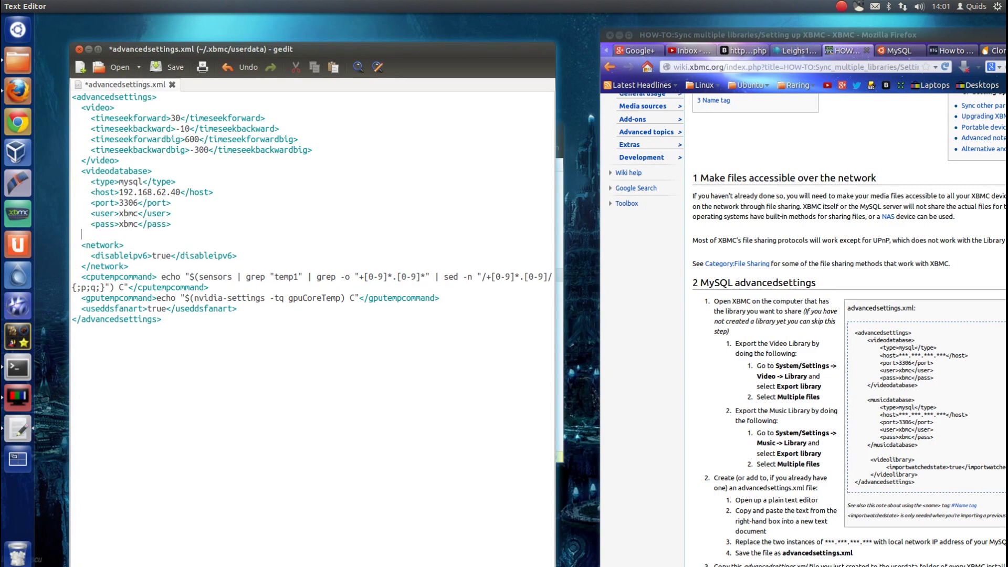
pyautogui.write('<name>')
pyautogui.hotkey('ctrl', 'z')
pyautogui.press('BackSpace')
pyautogui.write('<videodatabase>')
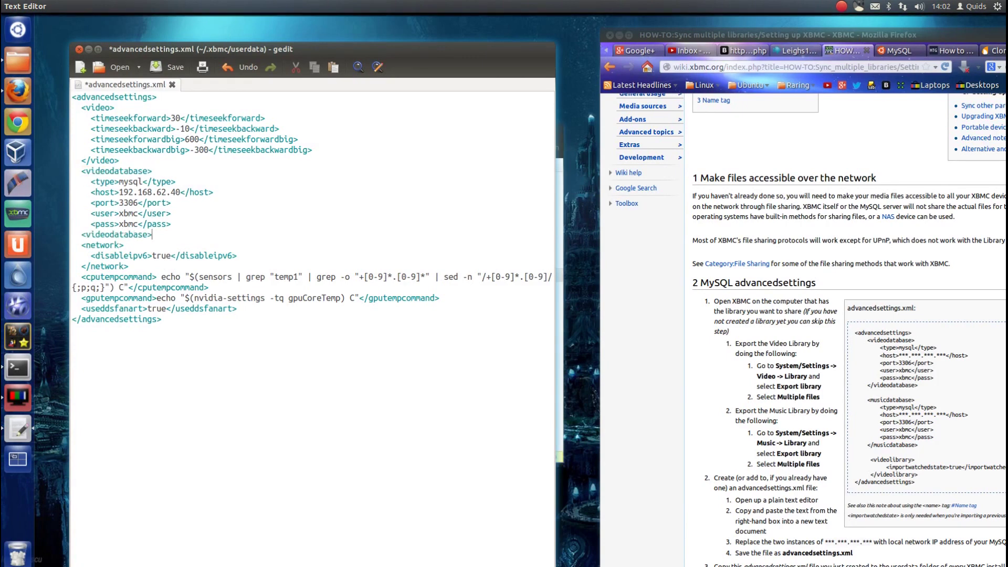
pyautogui.click(86, 234)
pyautogui.write('/')
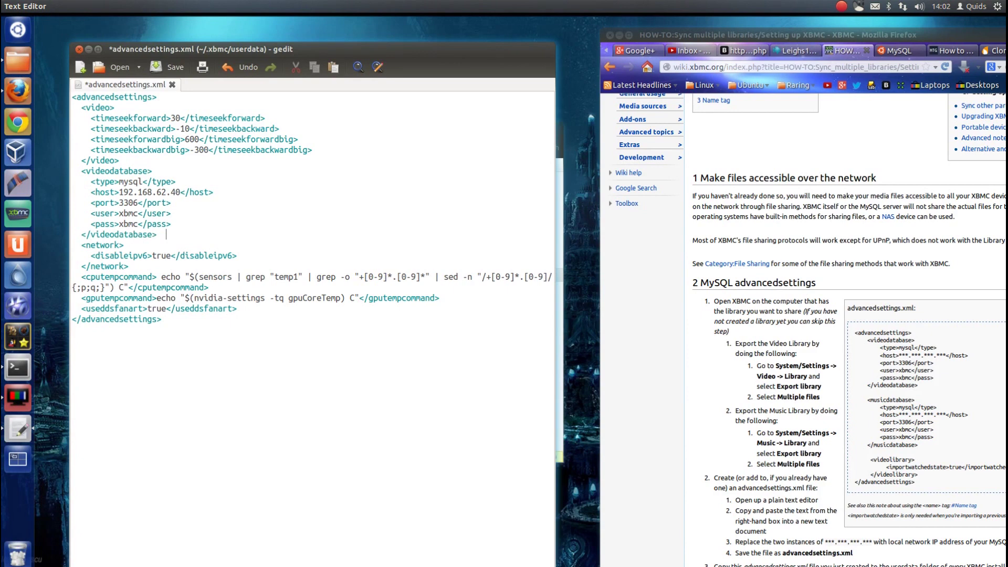
# - Paste a copy of the videodatabase block below and rename its opening tag to musicdatabase
pyautogui.hotkey('shift', 'Up')
pyautogui.hotkey('shift', 'Up')
pyautogui.hotkey('shift', 'Up')
pyautogui.hotkey('shift', 'Up')
pyautogui.hotkey('shift', 'Up')
pyautogui.hotkey('shift', 'Up')
pyautogui.hotkey('shift', 'Up')
pyautogui.hotkey('ctrl', 'c')
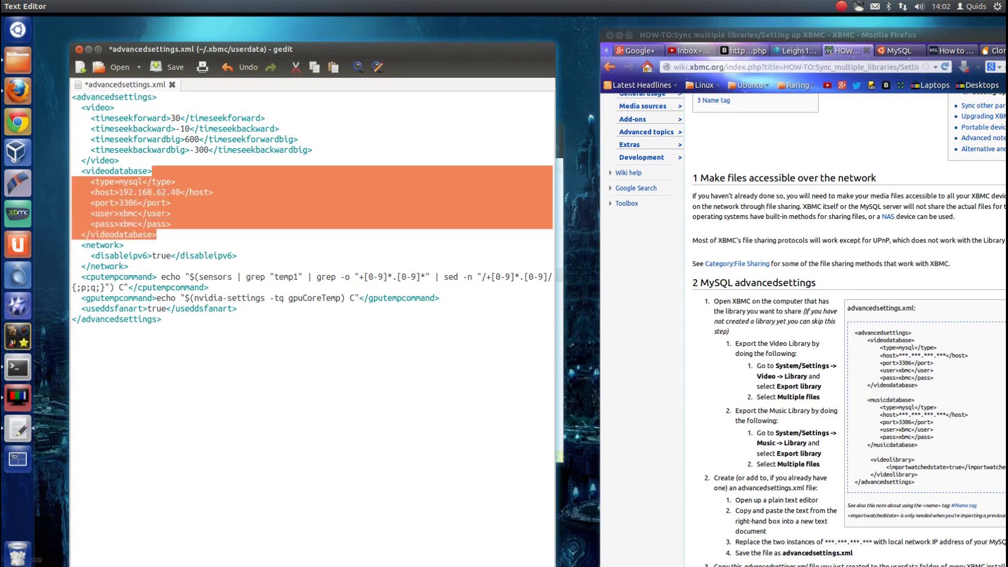
pyautogui.click(124, 244)
pyautogui.hotkey('ctrl', 'v')
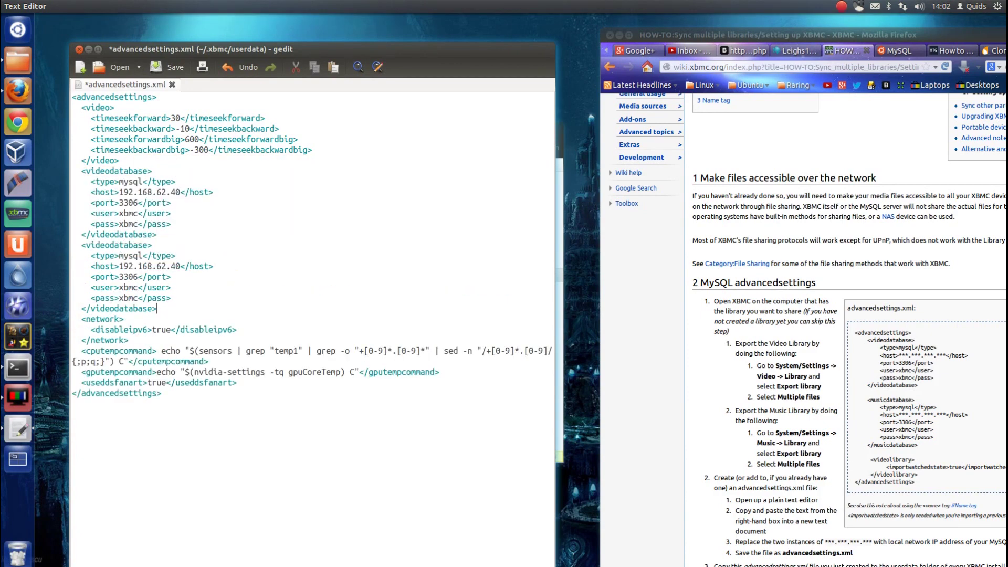
pyautogui.doubleClick(142, 245)
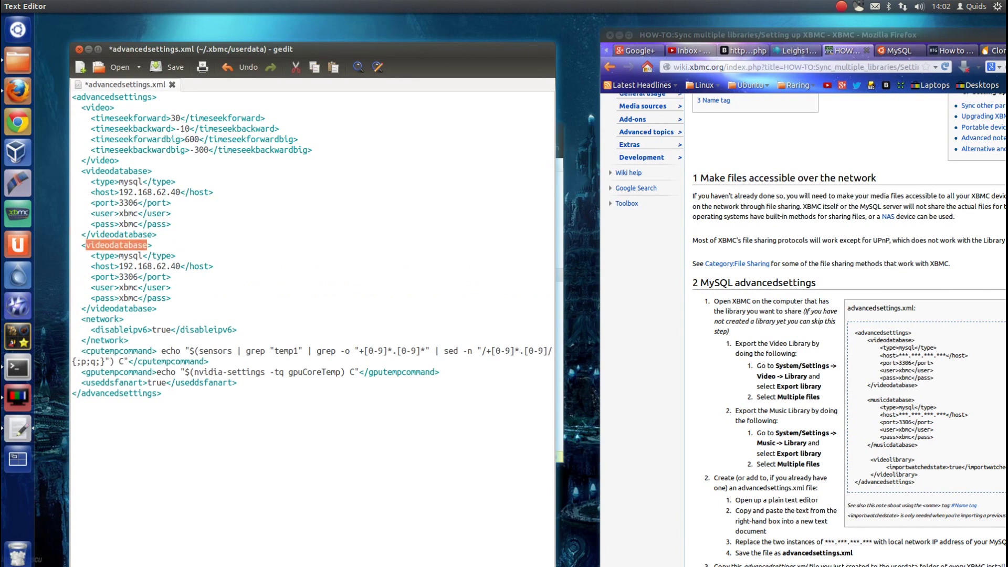
pyautogui.click(87, 245)
pyautogui.press('Delete')
pyautogui.press('Delete')
pyautogui.press('Delete')
pyautogui.press('Delete')
pyautogui.press('Delete')
pyautogui.write('music')
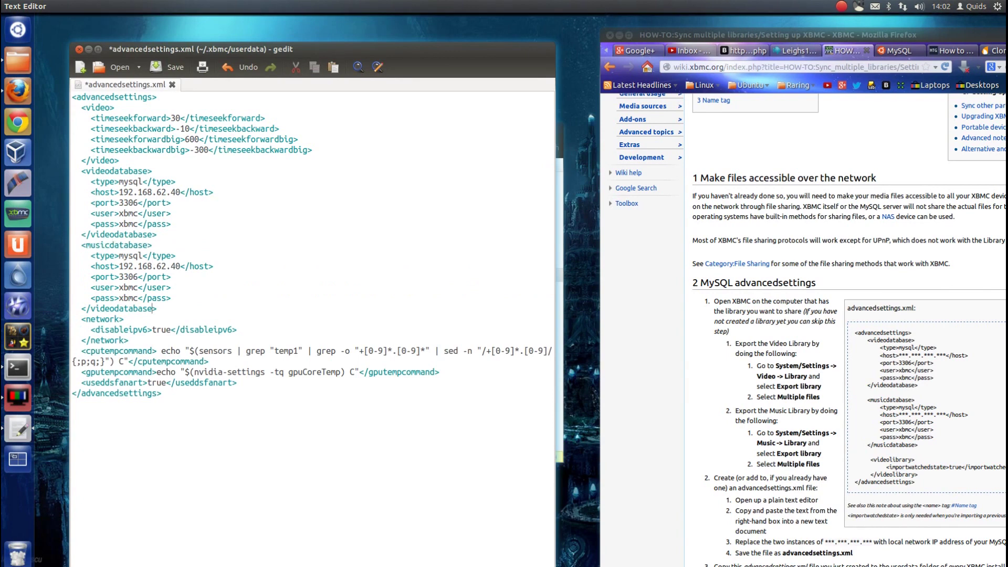
# - Rename the copy's closing tag to </musicdatabase> and save advancedsettings.xml
pyautogui.doubleClick(120, 308)
pyautogui.click(90, 308)
pyautogui.press('Delete')
pyautogui.press('Delete')
pyautogui.press('Delete')
pyautogui.press('Delete')
pyautogui.press('Delete')
pyautogui.write('music')
pyautogui.hotkey('ctrl', 's')
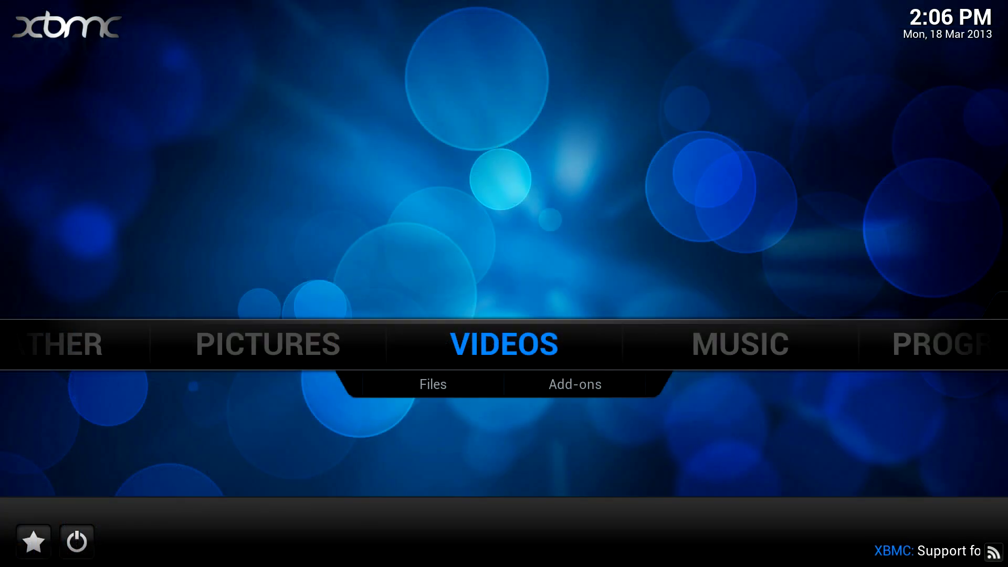
# - In Videos > Files, remove the MusicVideos source and clear its library items
pyautogui.press('Return')
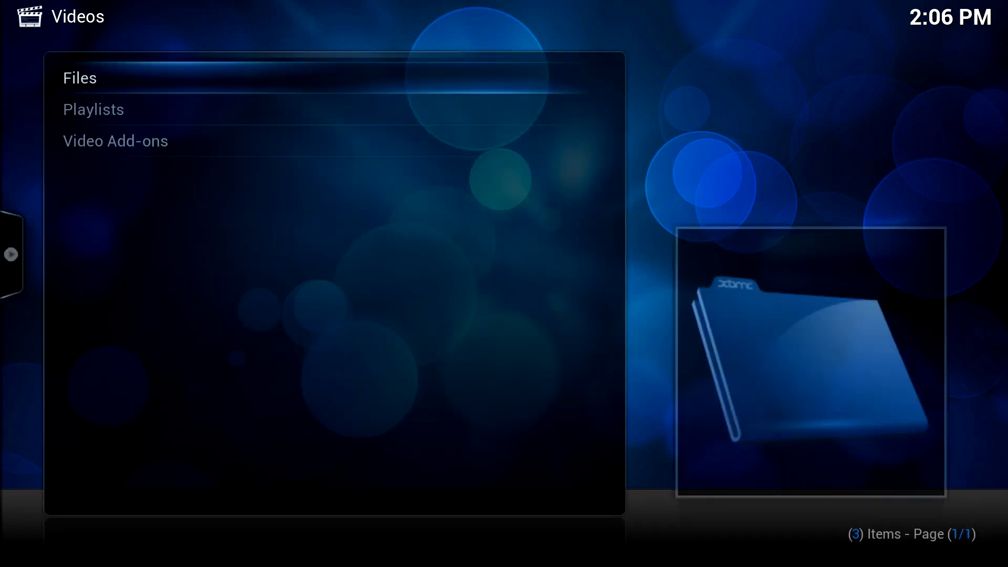
pyautogui.press('Return')
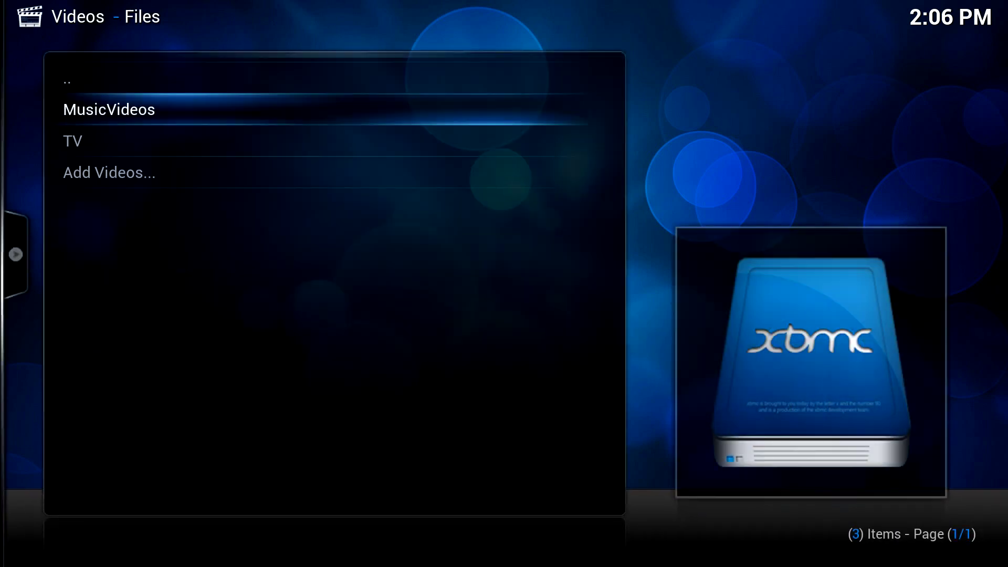
pyautogui.press('c')
pyautogui.press('Down')
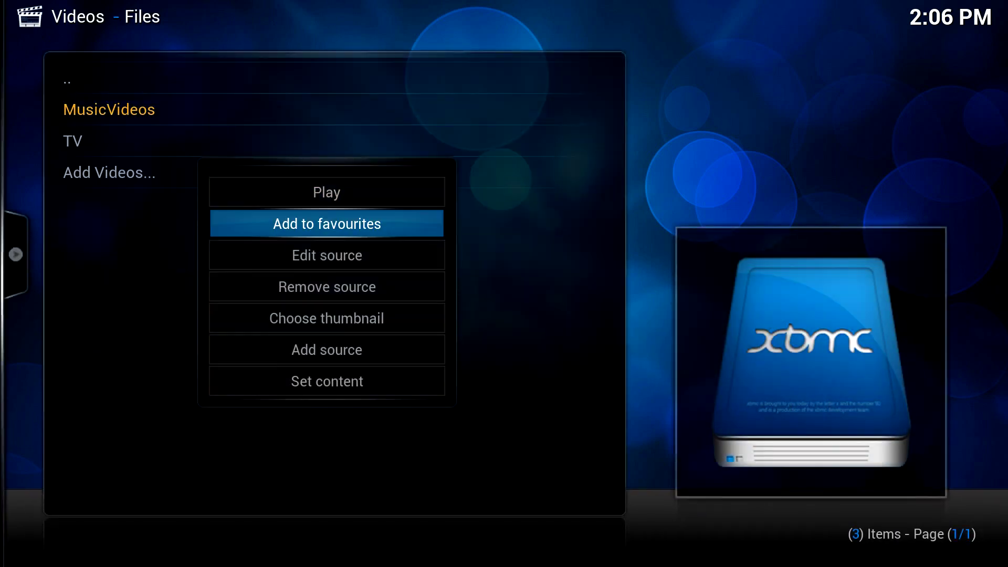
pyautogui.press('Down')
pyautogui.press('Down')
pyautogui.press('Return')
pyautogui.press('Left')
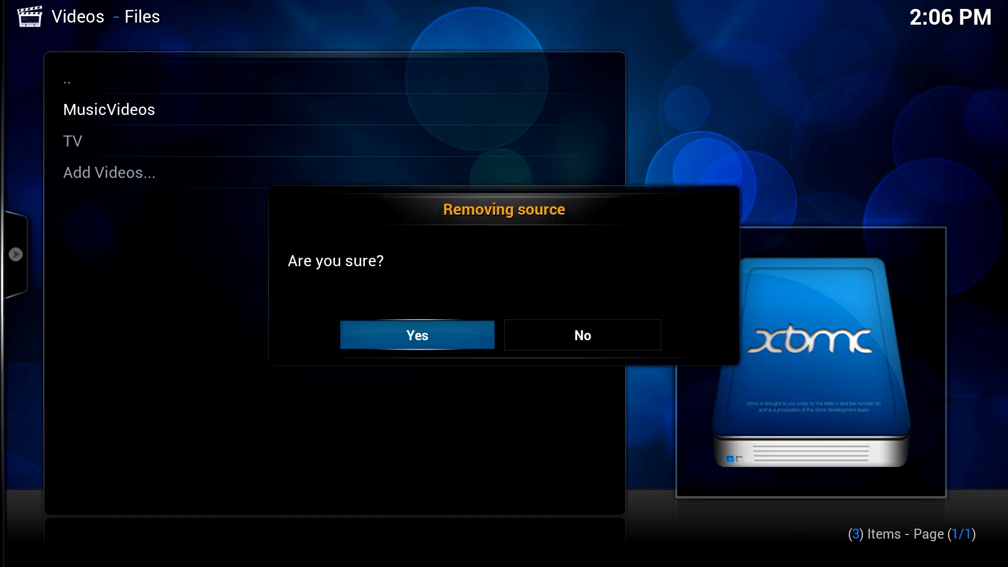
pyautogui.press('Return')
pyautogui.press('Left')
pyautogui.press('Return')
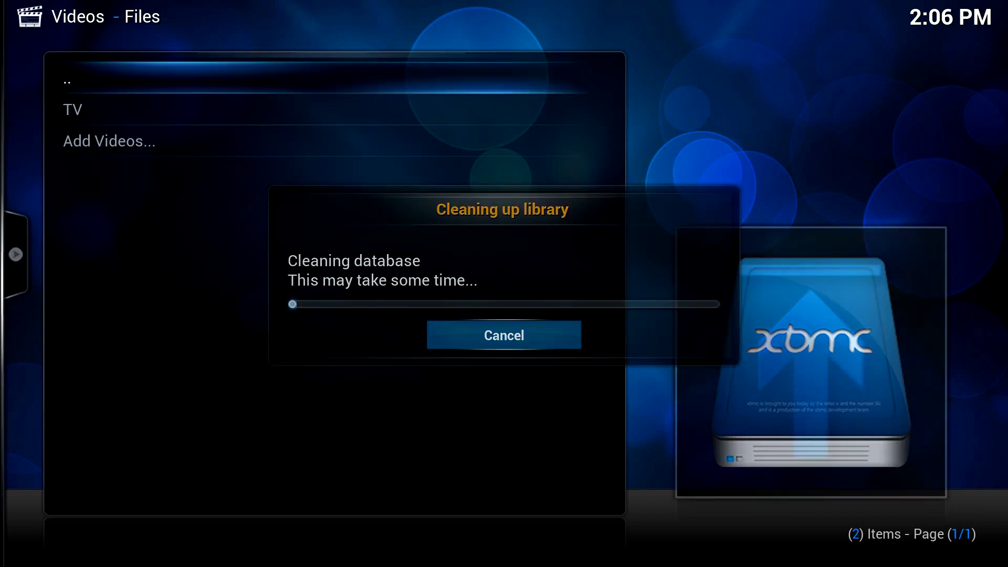
# - Remove the TV source and clear its library items
pyautogui.press('Down')
pyautogui.press('c')
pyautogui.press('Down')
pyautogui.press('Down')
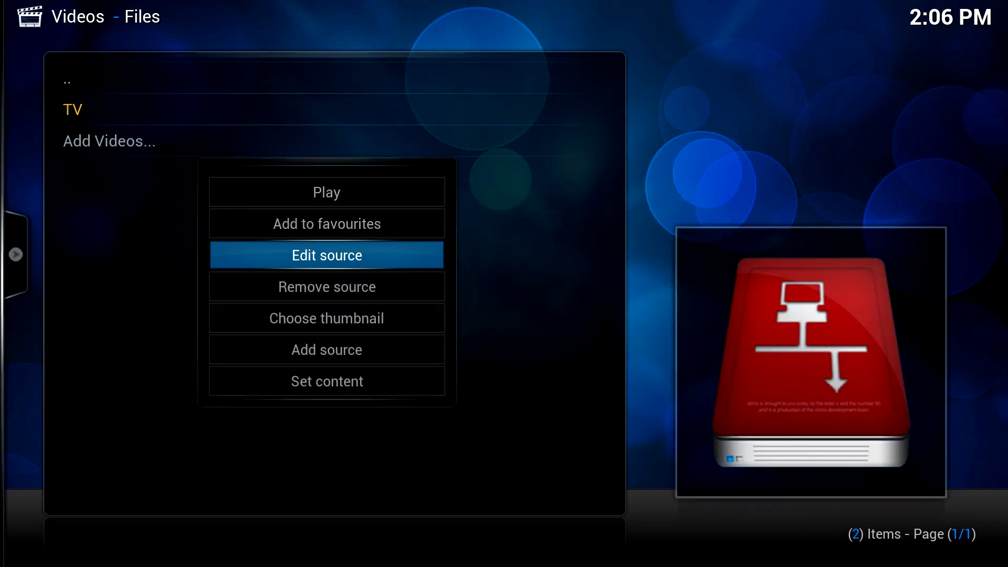
pyautogui.press('Down')
pyautogui.press('Return')
pyautogui.press('Left')
pyautogui.press('Return')
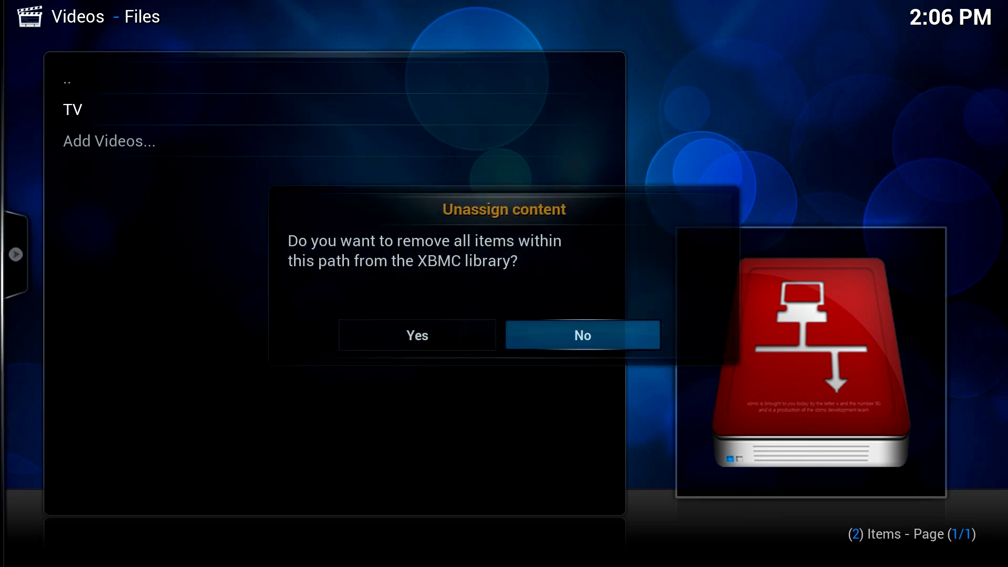
pyautogui.press('Left')
pyautogui.press('Return')
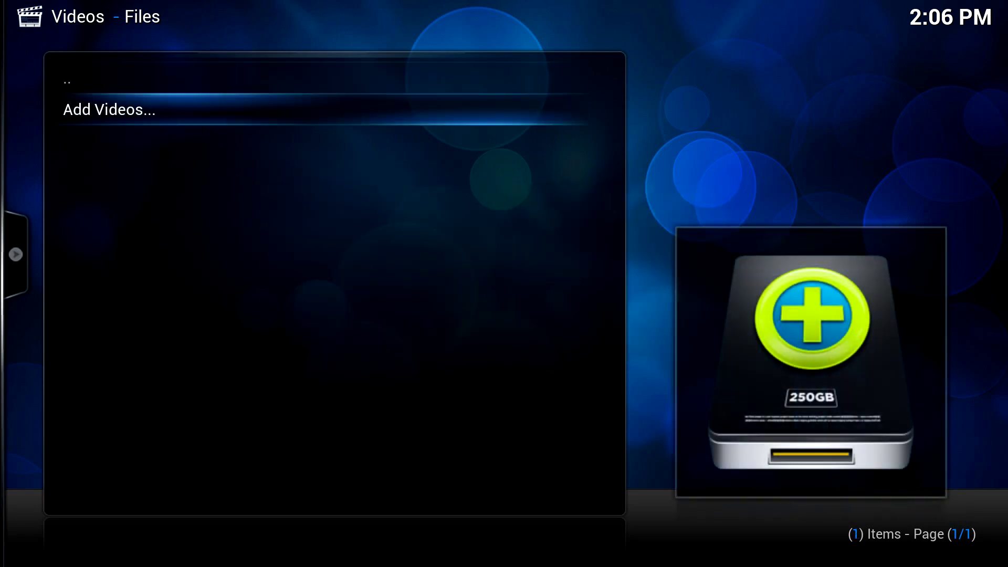
# - Browse Windows network > WORKGROUP > NAS > Movies and accept smb://NAS/Movies/ as the new video source path
pyautogui.press('Return')
pyautogui.press('Right')
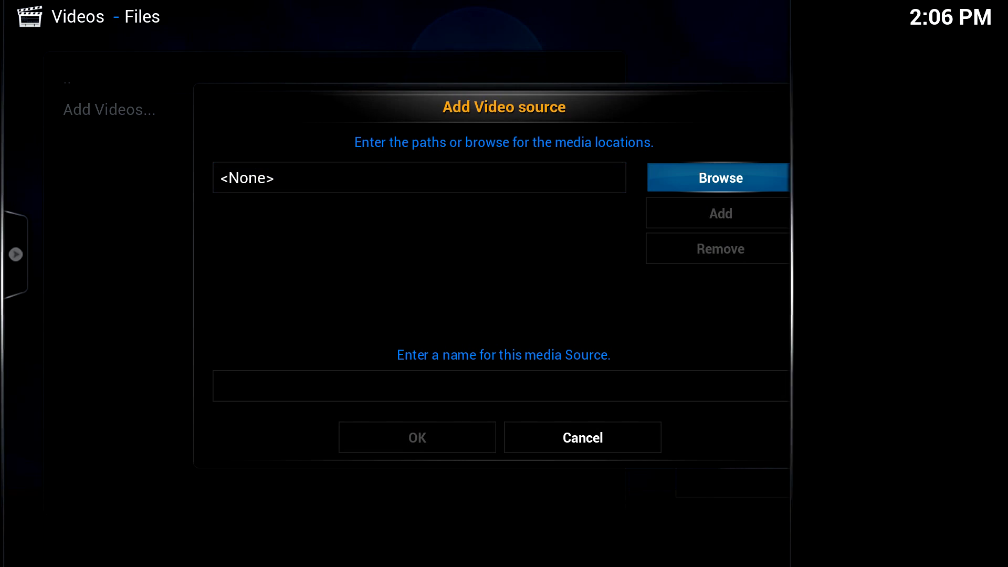
pyautogui.press('Return')
pyautogui.press('Down')
pyautogui.press('Down')
pyautogui.press('Down')
pyautogui.press('Down')
pyautogui.press('Down')
pyautogui.press('Down')
pyautogui.press('Down')
pyautogui.press('Down')
pyautogui.press('Down')
pyautogui.press('Down')
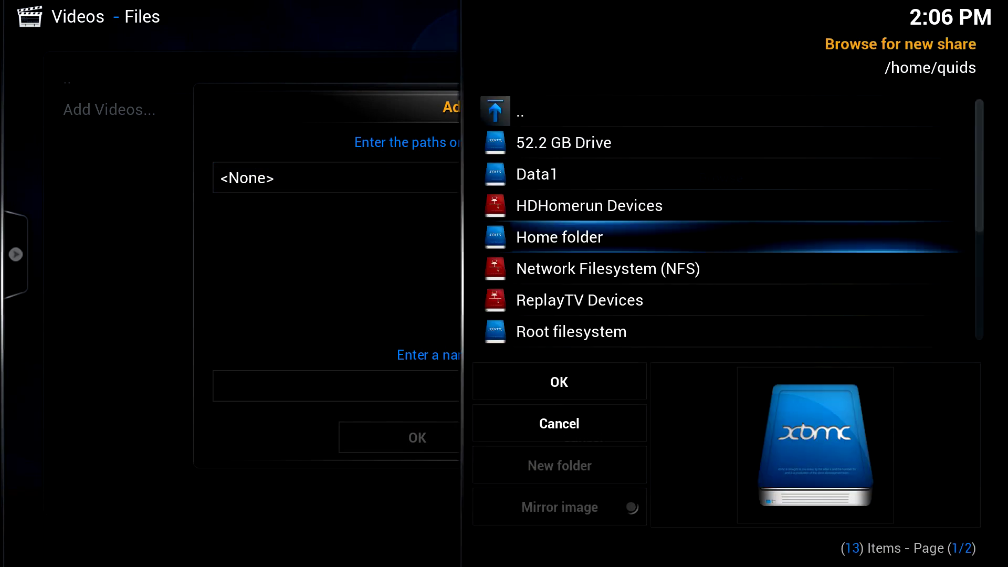
pyautogui.press('Return')
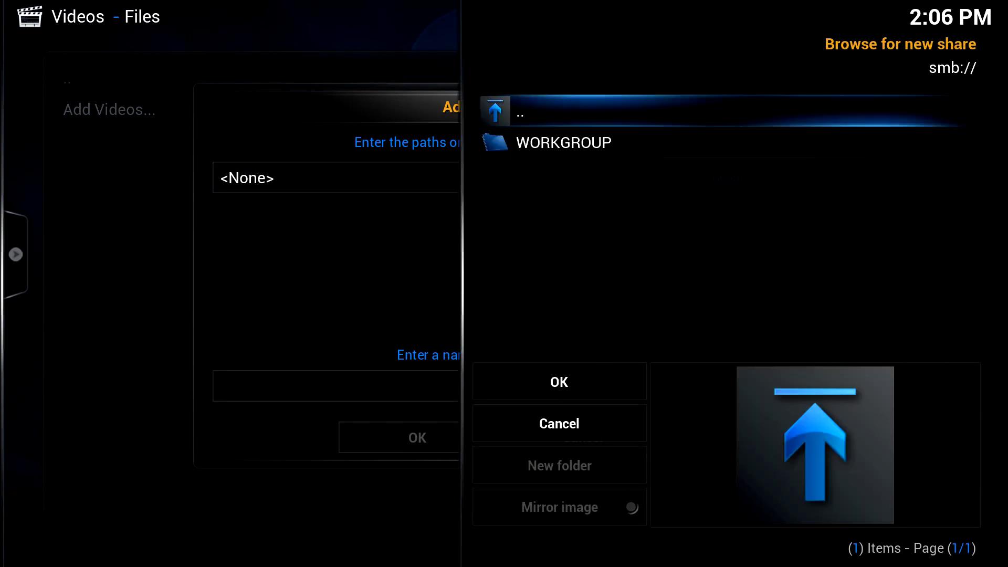
pyautogui.press('Down')
pyautogui.press('Return')
pyautogui.press('Down')
pyautogui.press('Return')
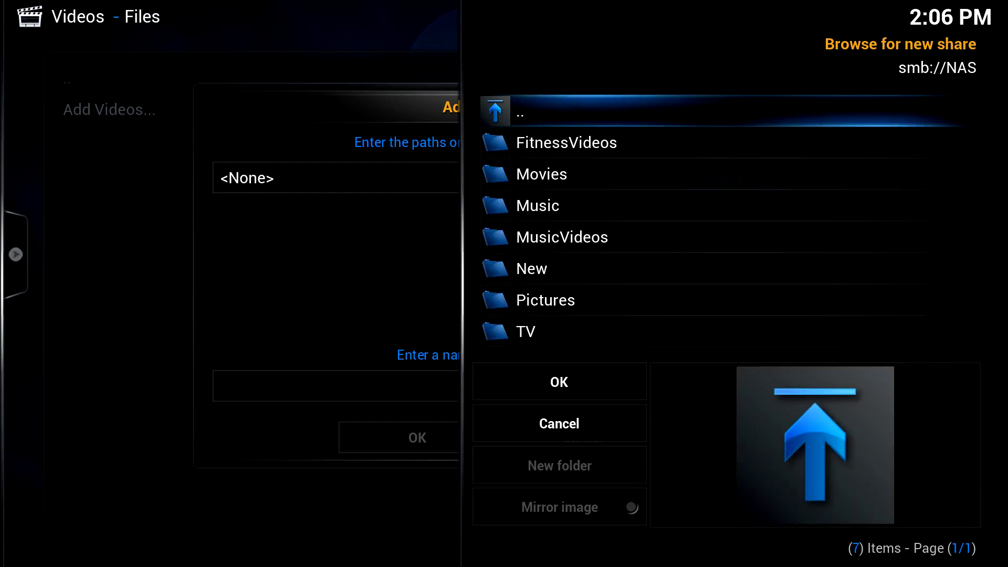
pyautogui.press('Down')
pyautogui.press('Down')
pyautogui.press('Return')
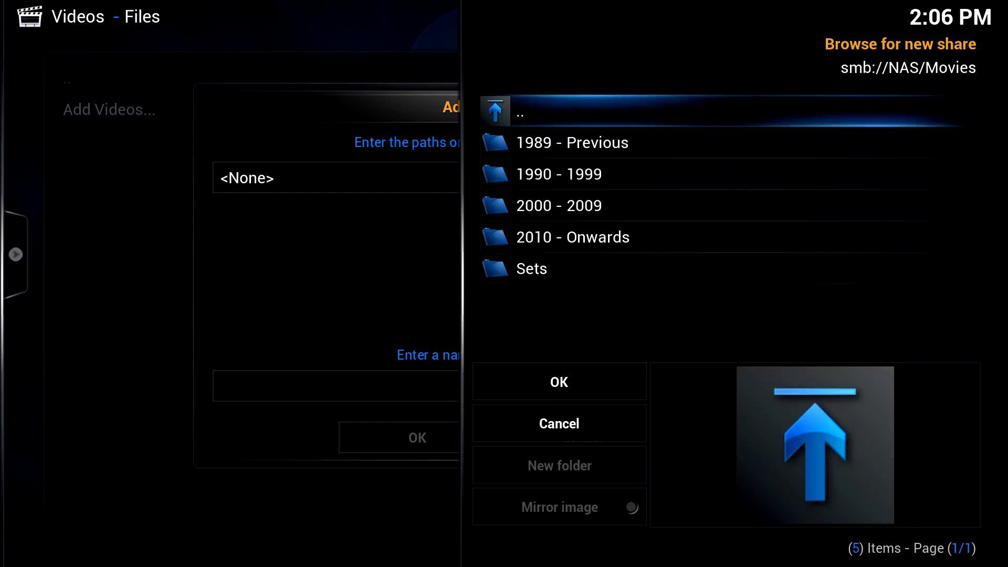
pyautogui.press('Up')
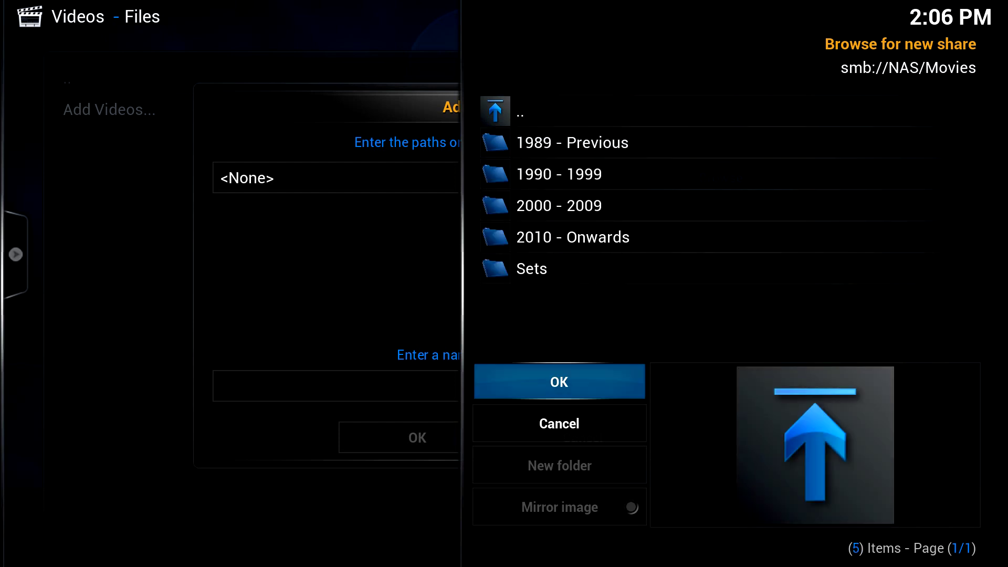
pyautogui.press('Return')
# - Name the source 'Movies on NAS' and confirm it
pyautogui.press('Down')
pyautogui.press('Down')
pyautogui.press('Down')
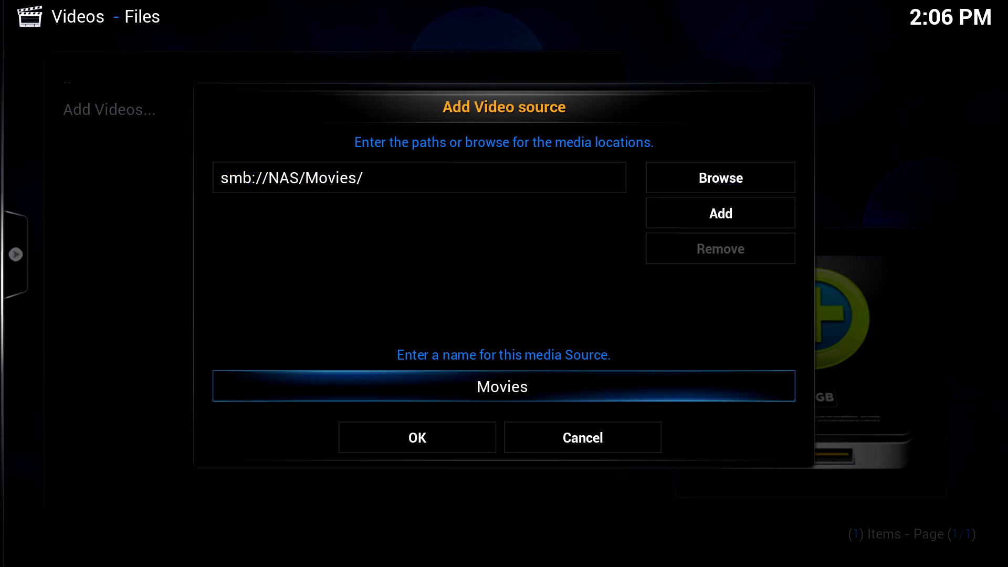
pyautogui.press('Up')
pyautogui.write('on NAS')
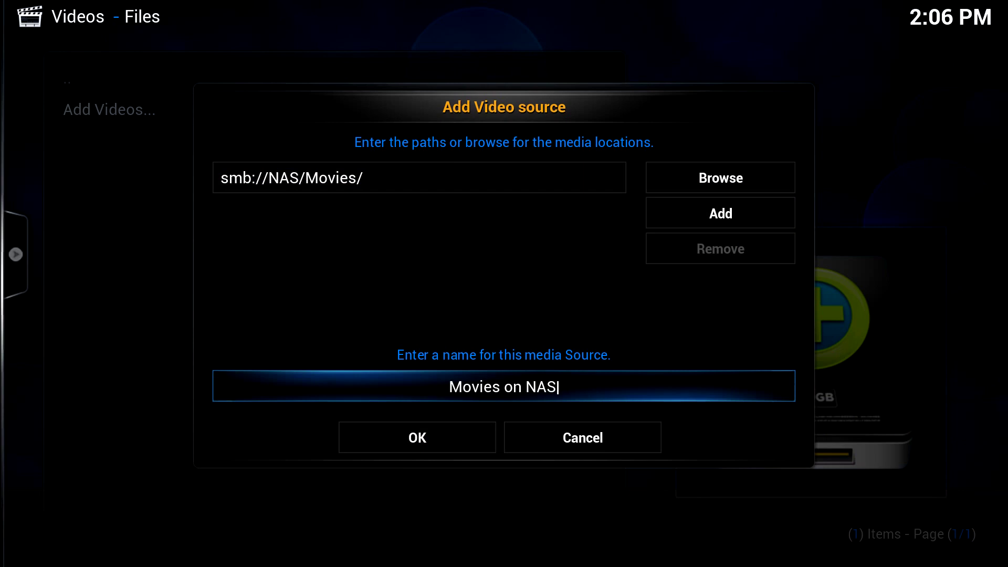
pyautogui.press('Down')
pyautogui.press('Return')
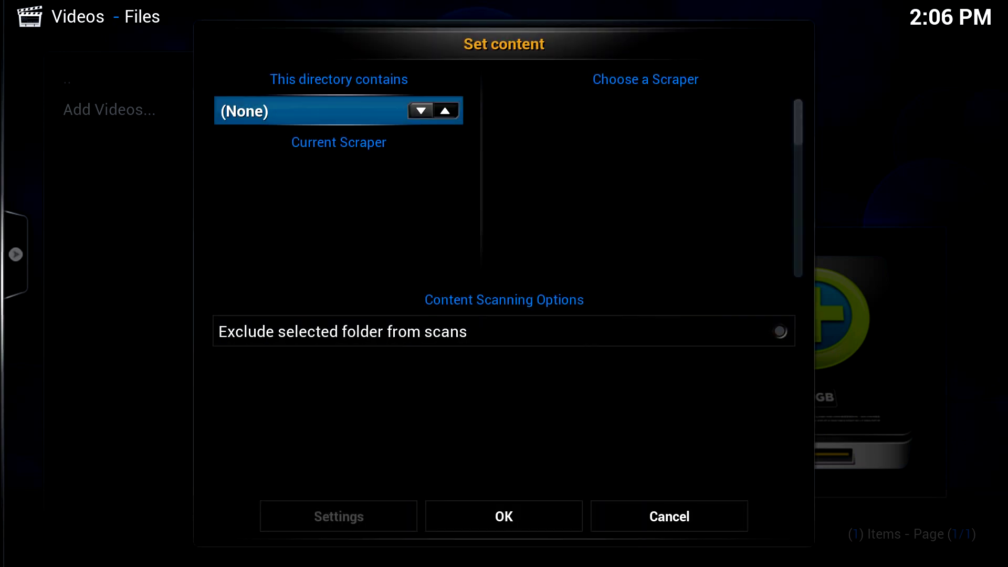
# - Set the content type to Movies with The Movie Database scraper, then accept the refresh to start scanning
pyautogui.press('Right')
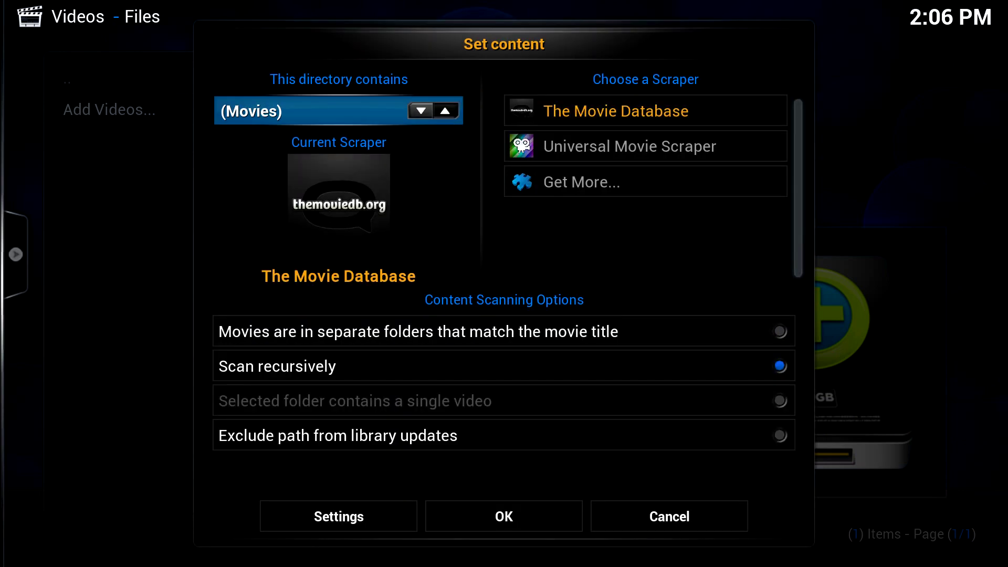
pyautogui.press('Right')
pyautogui.press('Down')
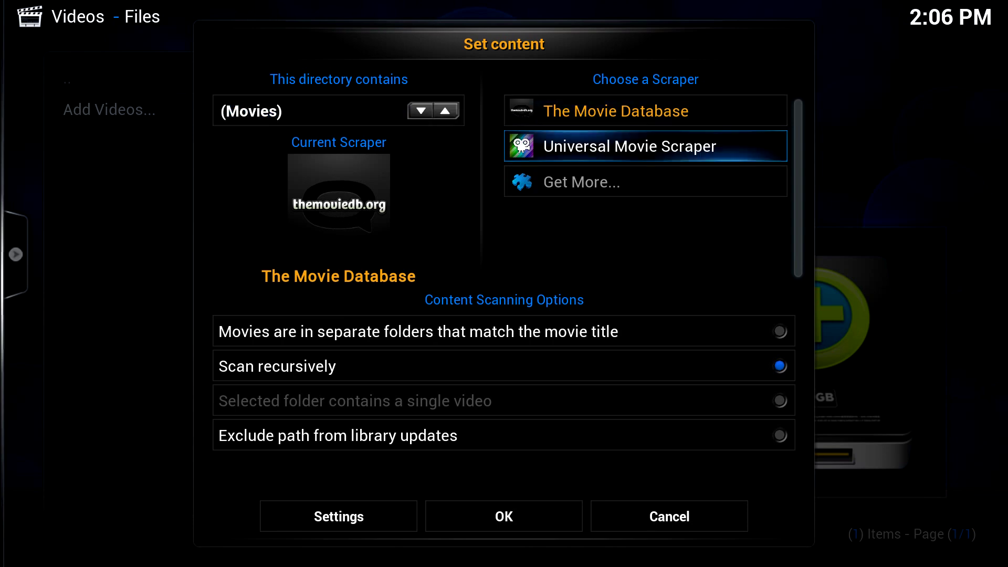
pyautogui.press('Down')
pyautogui.press('Right')
pyautogui.press('Return')
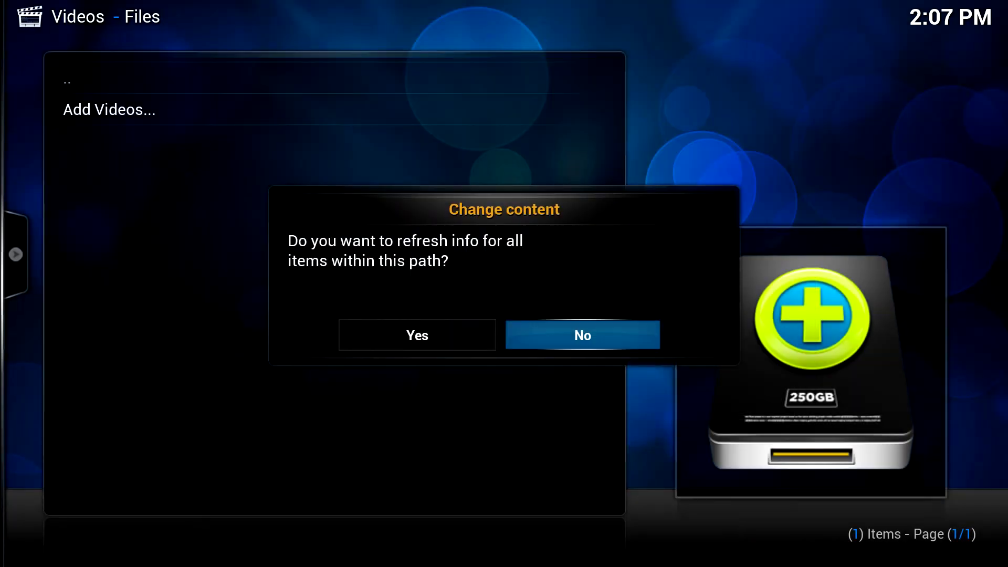
pyautogui.press('Left')
pyautogui.press('Return')
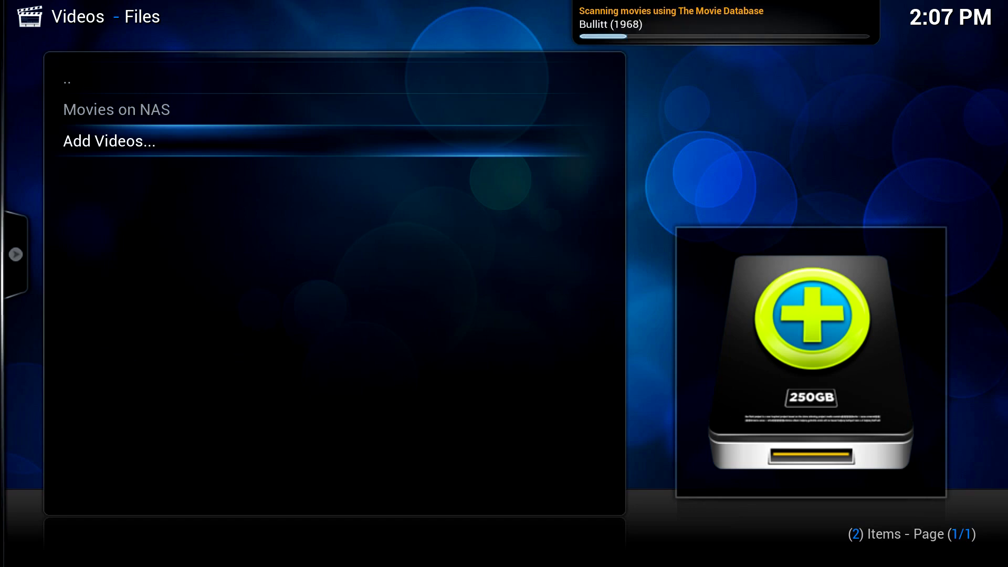
# - Leave the sources list for the Videos menu and return to the home screen
pyautogui.press('Up')
pyautogui.press('Up')
pyautogui.press('Return')
pyautogui.press('Up')
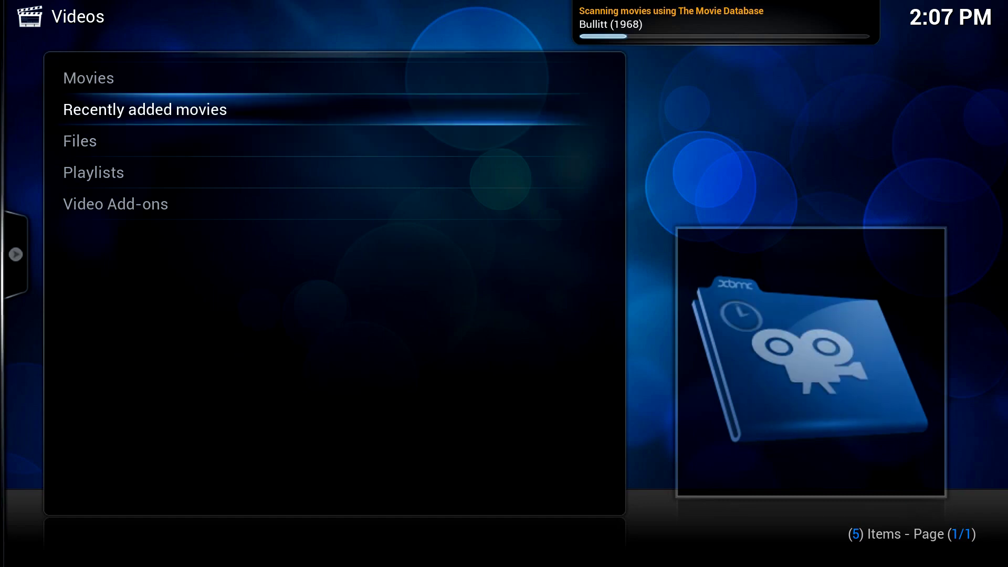
pyautogui.press('Up')
pyautogui.press('Return')
pyautogui.press('Return')
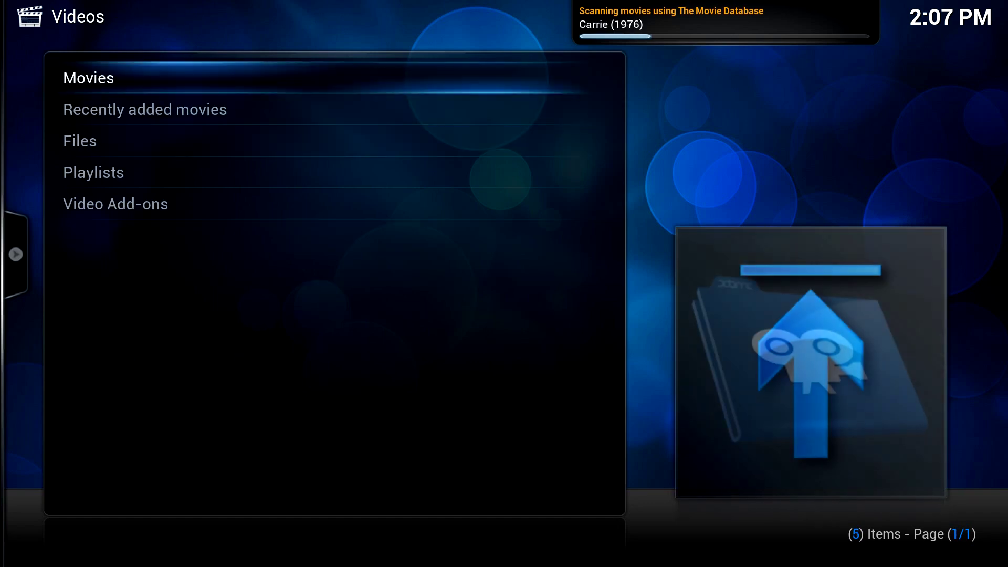
pyautogui.press('Escape')
# - Browse the movies-by-title list, including 2019: After the Fall of New York and A Fistful of Dollars, then return home
pyautogui.press('Right')
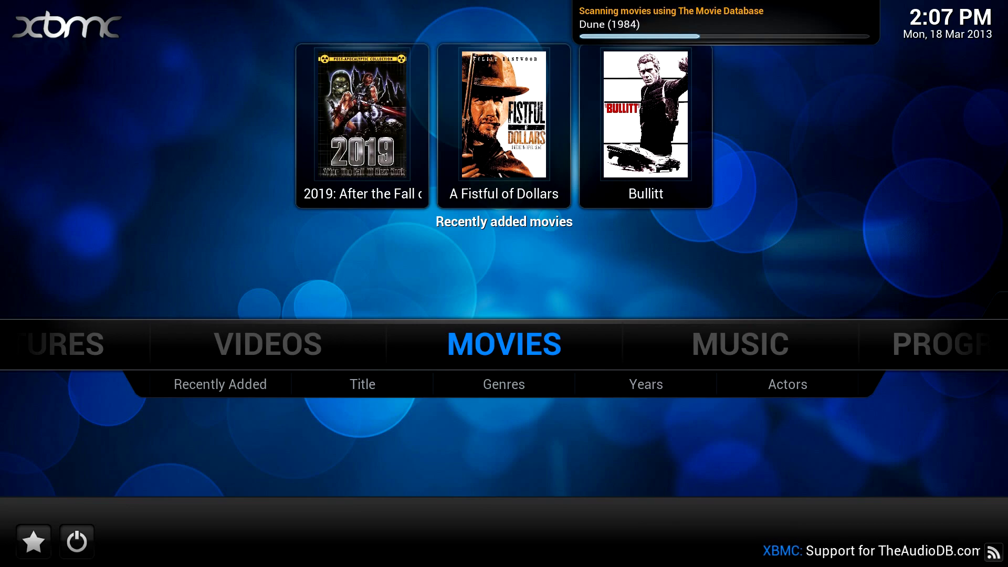
pyautogui.press('Return')
pyautogui.press('Down')
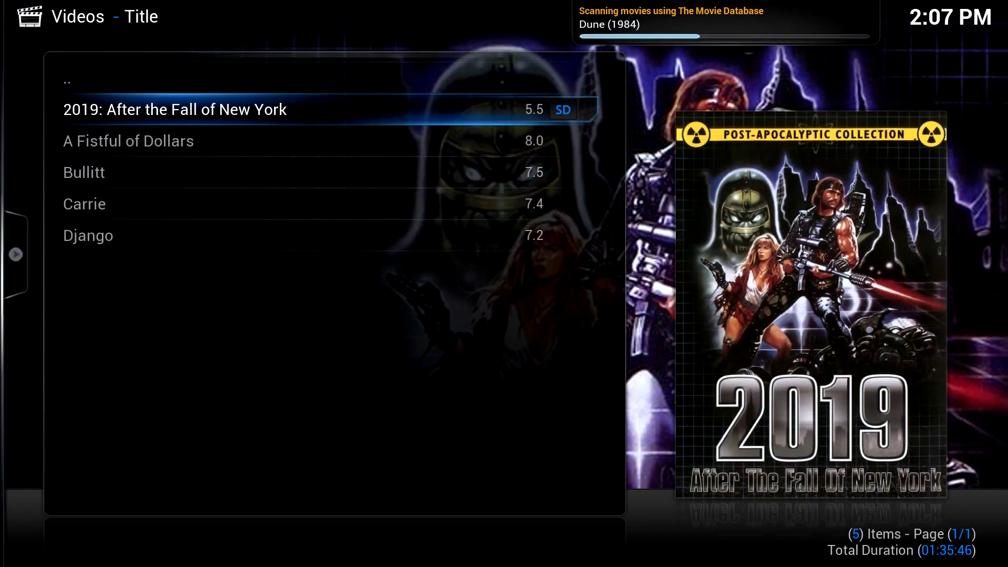
pyautogui.press('Down')
pyautogui.press('Down')
pyautogui.press('Up')
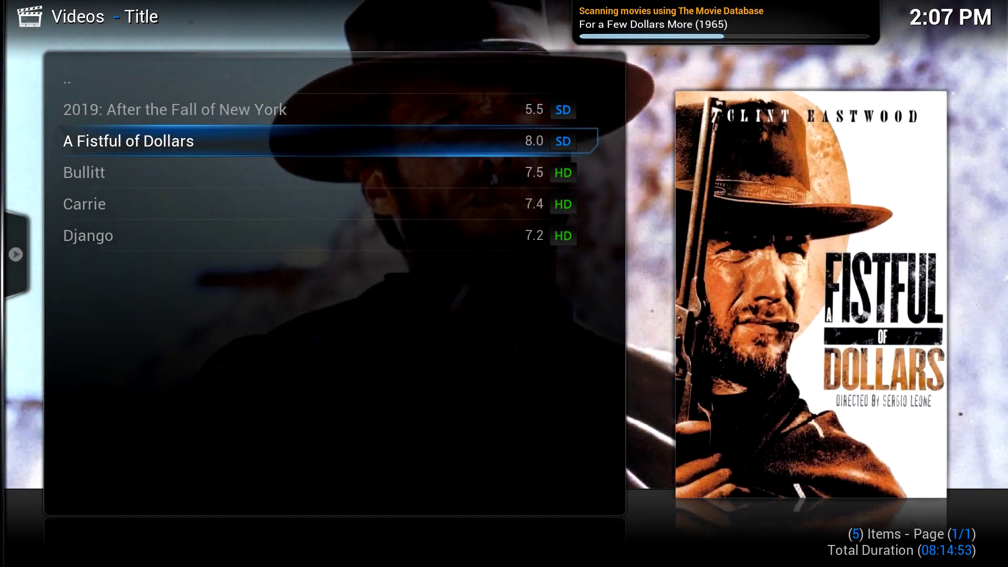
pyautogui.press('Up')
pyautogui.press('Up')
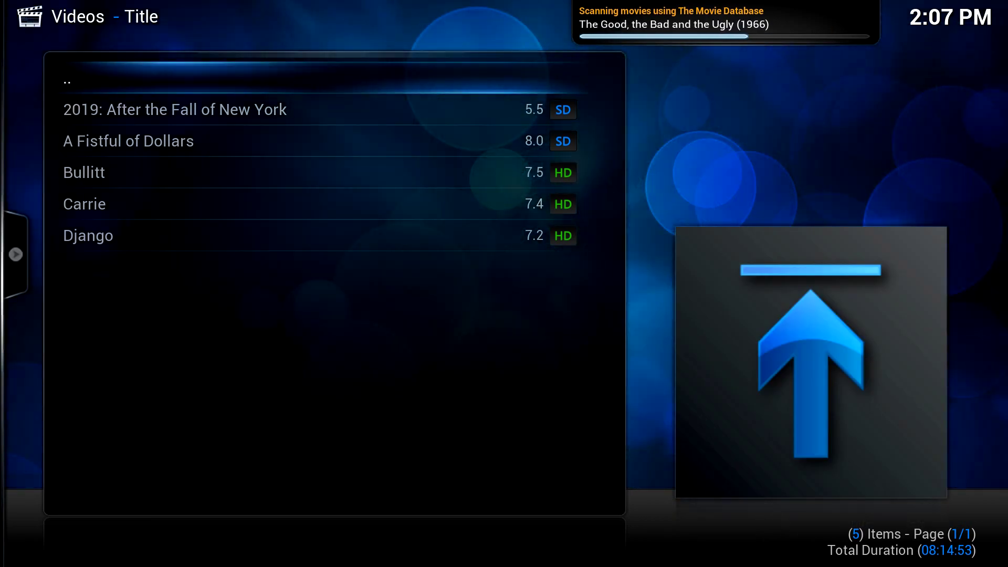
pyautogui.press('Escape')
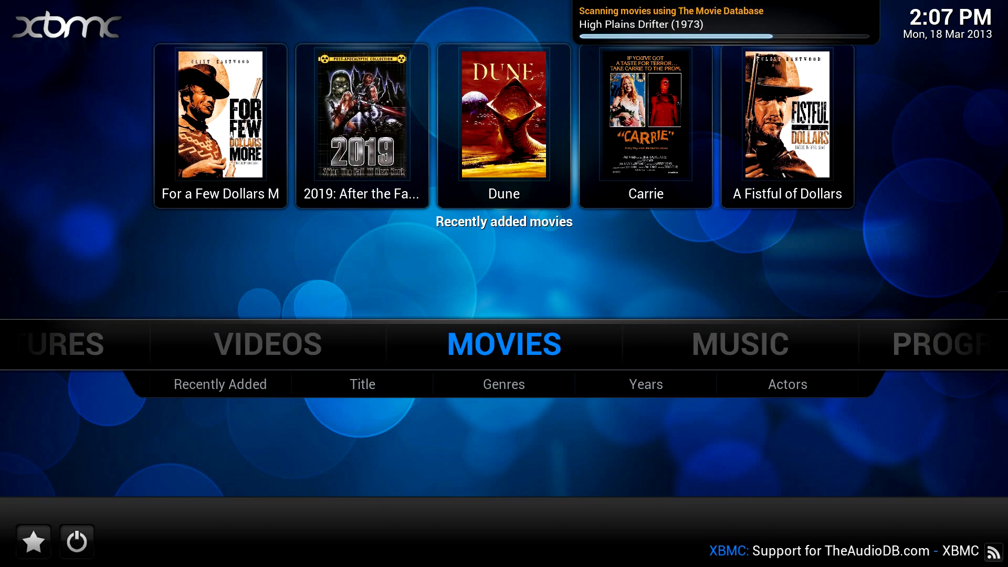